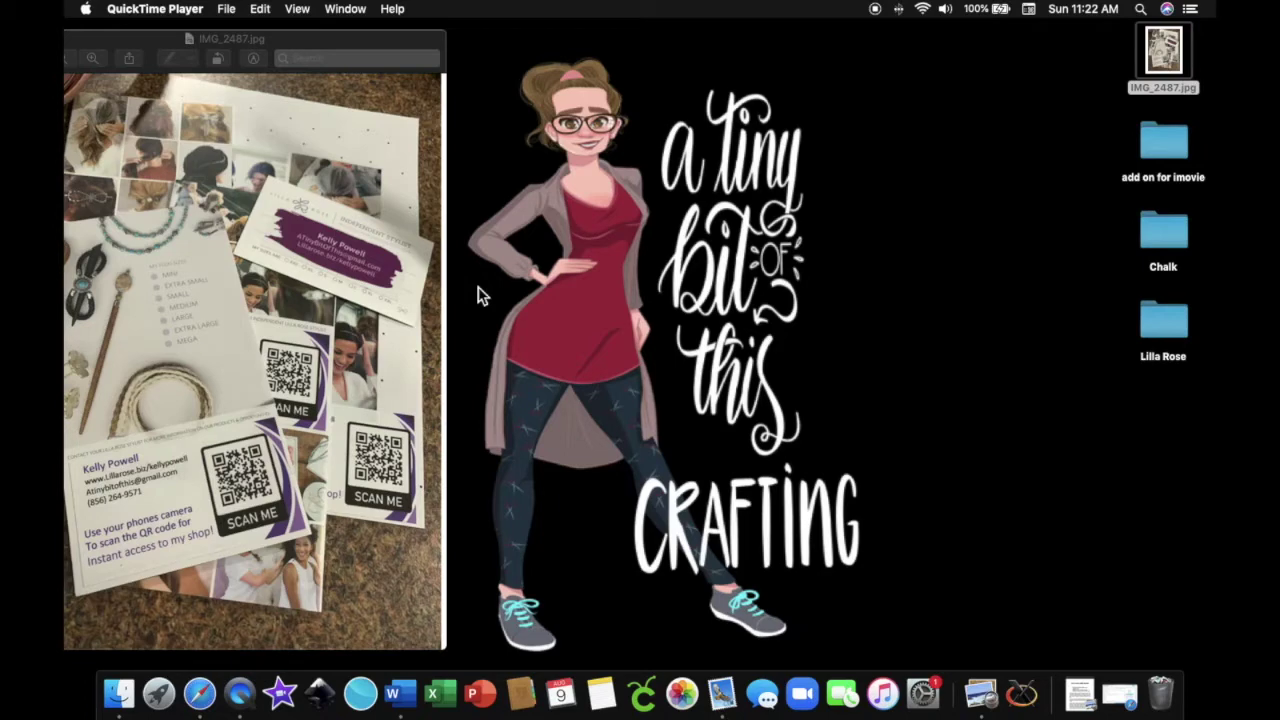
Bring the IMG_2487.jpg business-card photo to the front and move its window fully into view.
{"action": "left_click", "coordinate": [222, 470]}
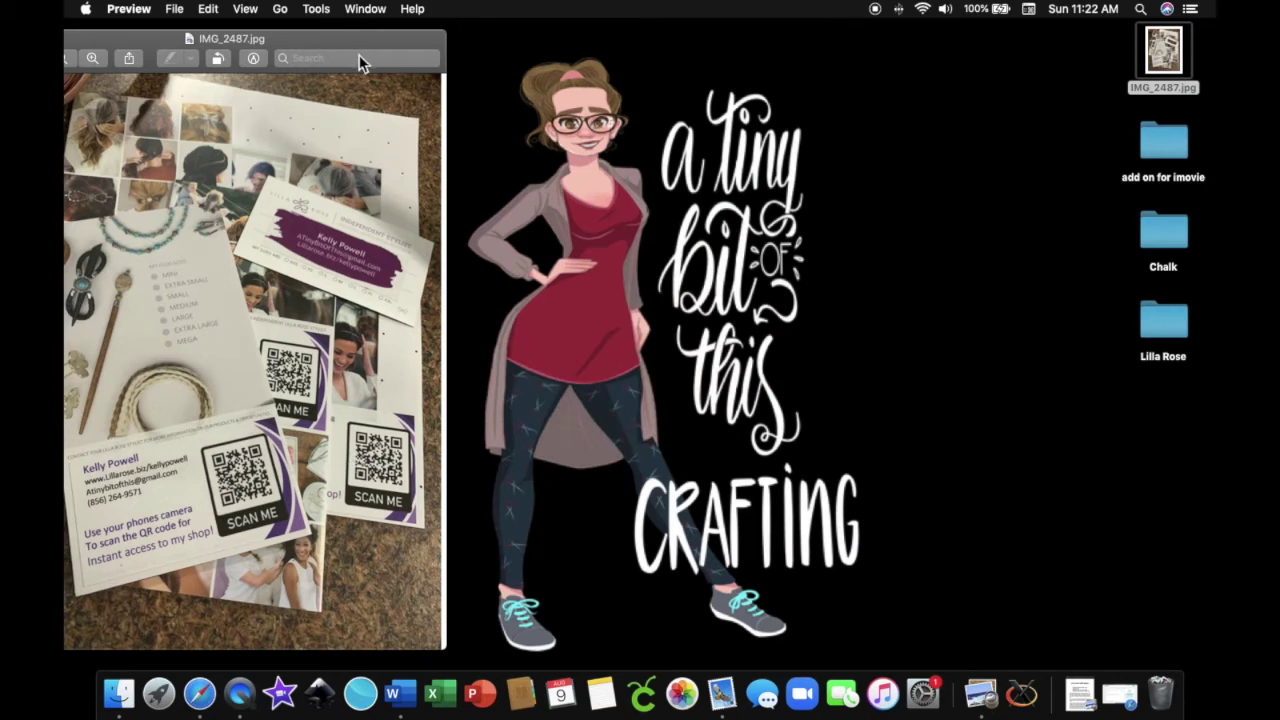
{"action": "left_click_drag", "start_coordinate": [340, 44], "coordinate": [400, 42]}
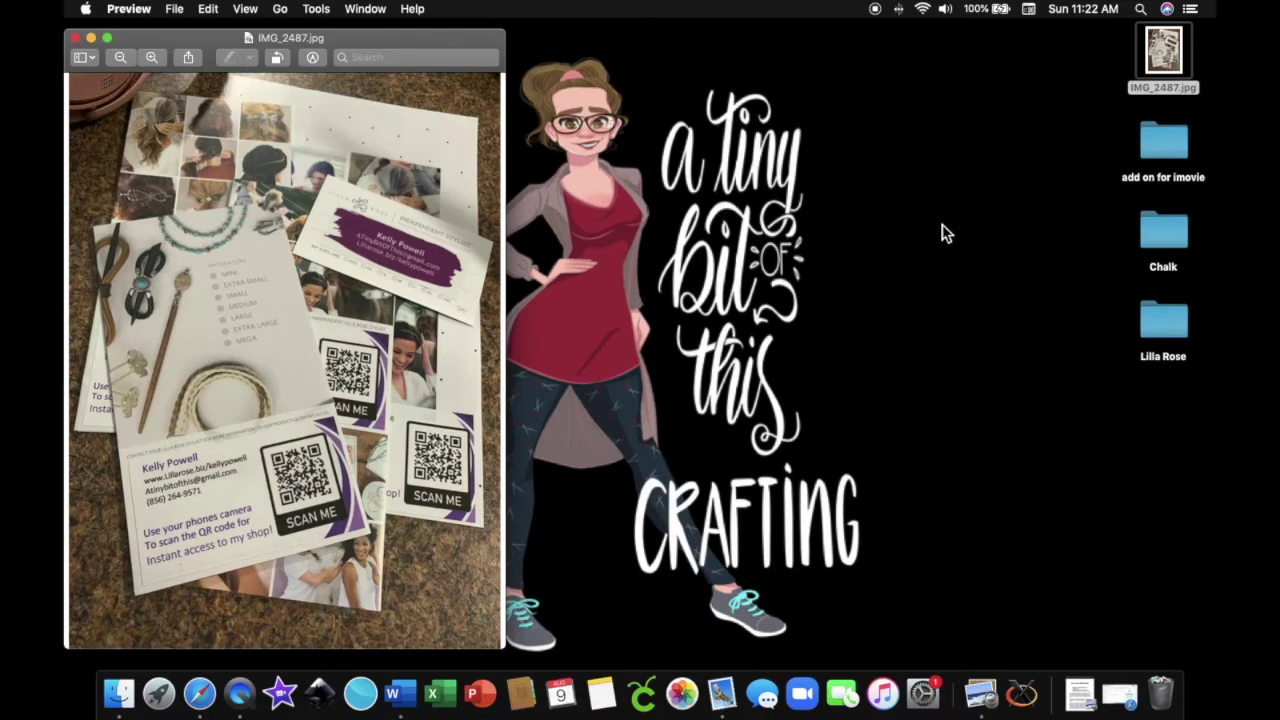
Restore the QR Code Generator browser page and choose URL as the code type.
{"action": "left_click", "coordinate": [1118, 698]}
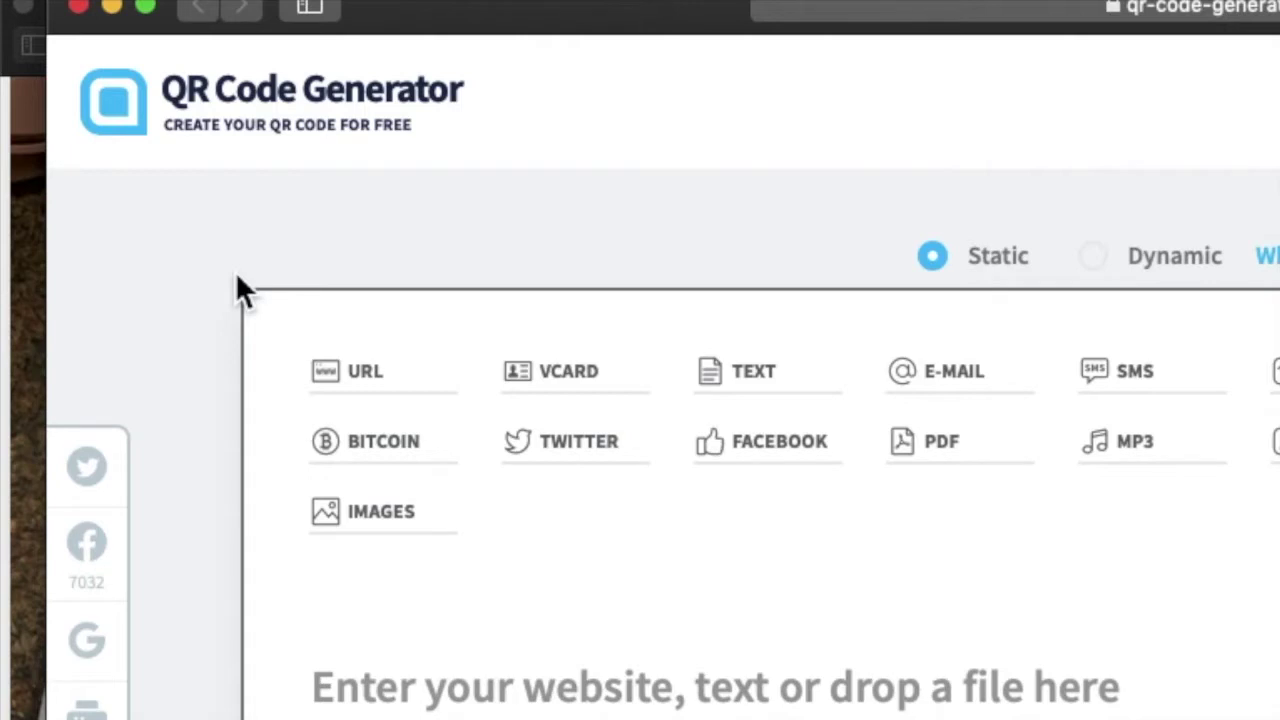
{"action": "left_click", "coordinate": [378, 392]}
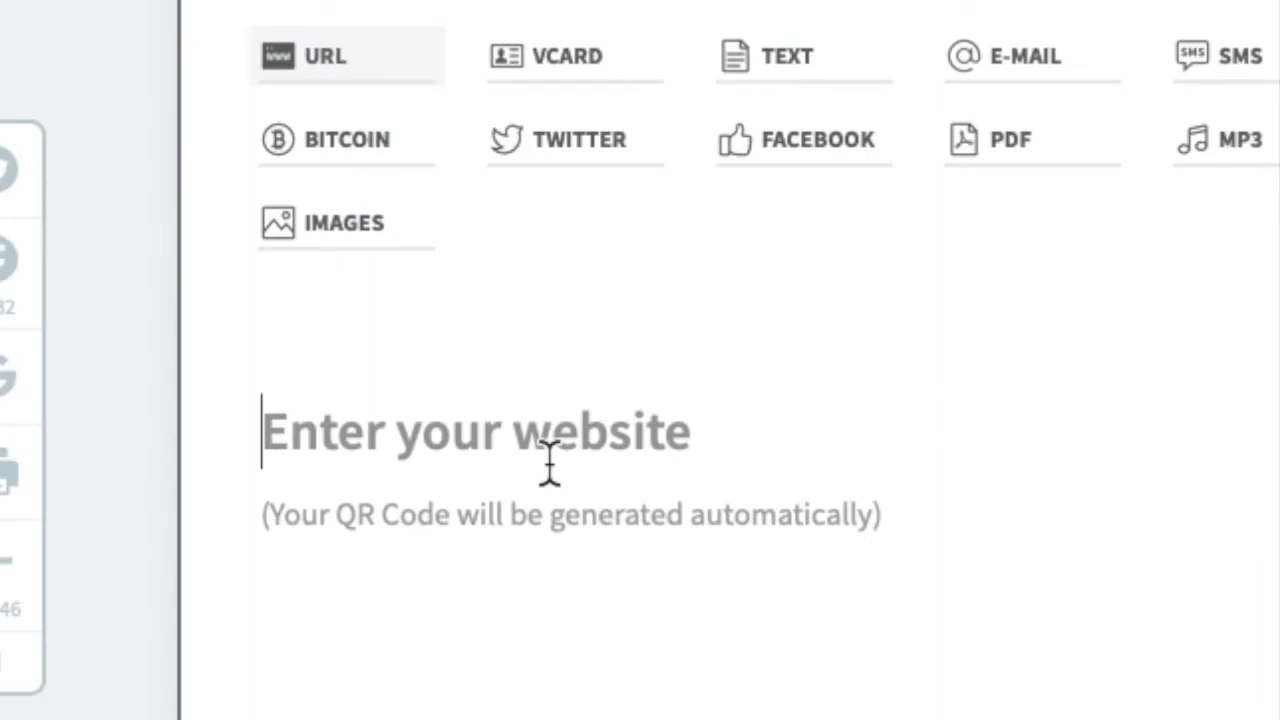
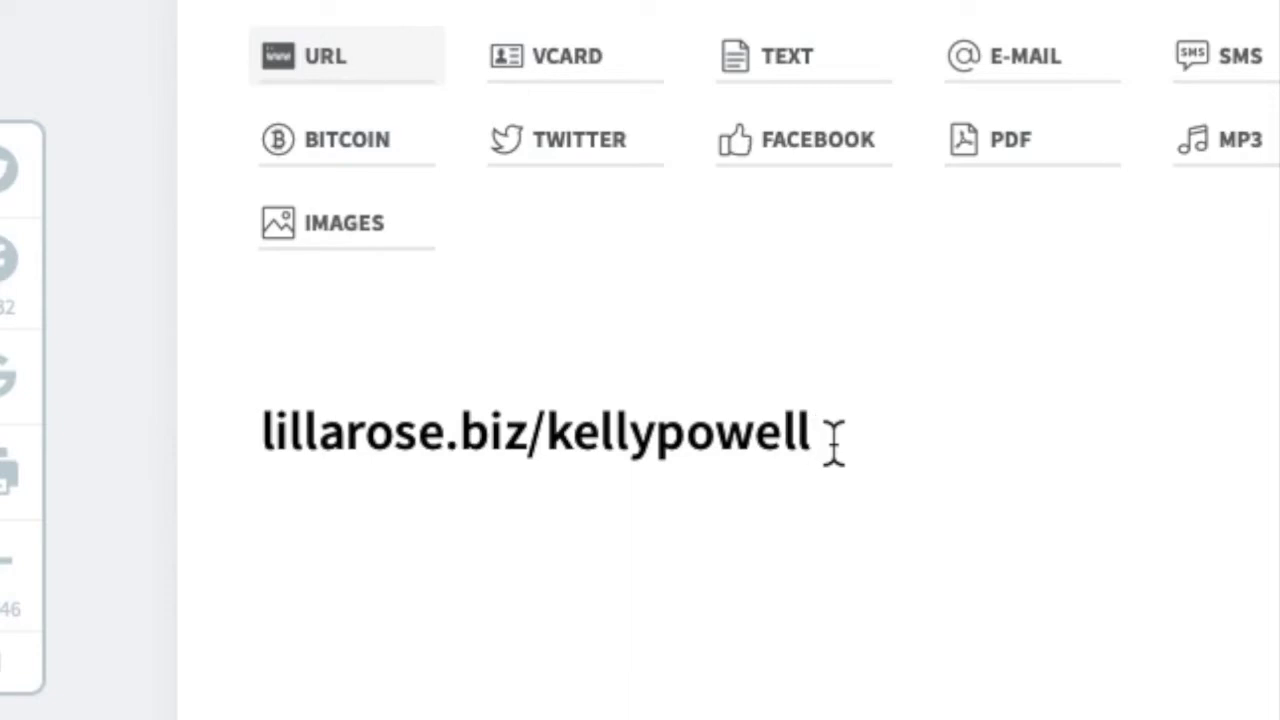
{"action": "scroll", "coordinate": [825, 500], "scroll_direction": "down", "scroll_amount": 5}
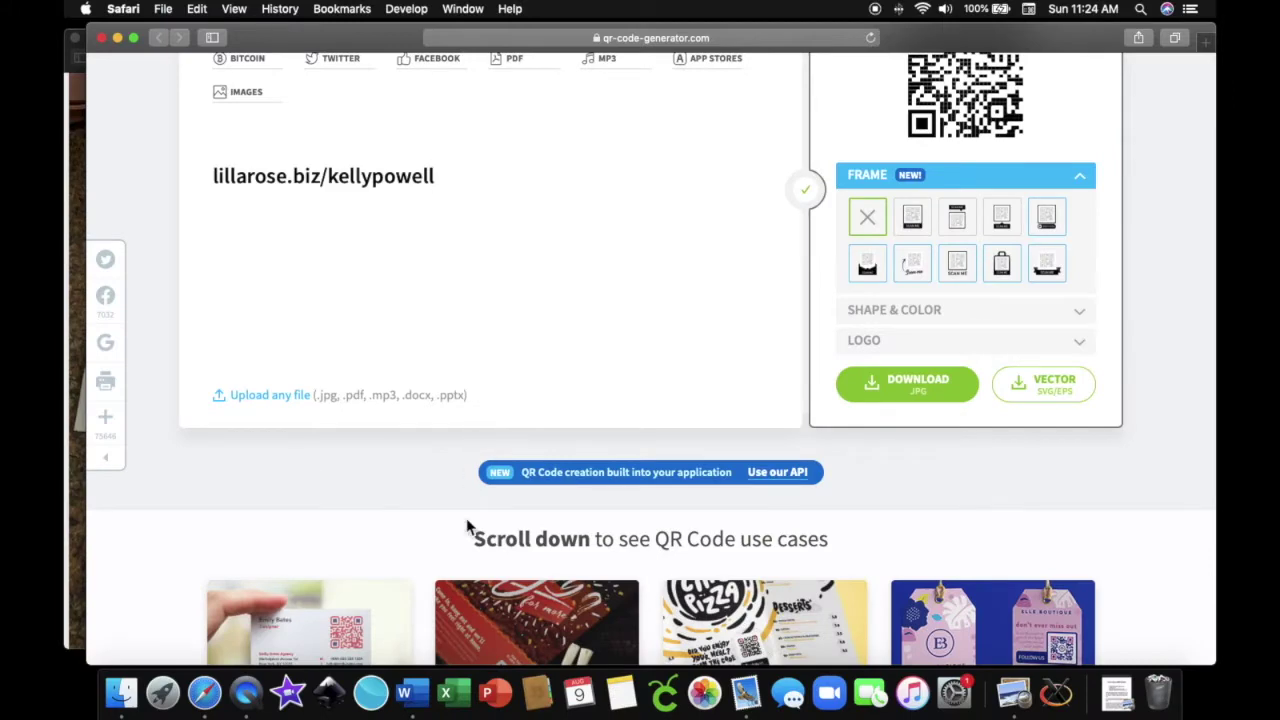
Scroll down below the QR preview to the use-case gallery, then back up to the frame options.
{"action": "scroll", "coordinate": [466, 527], "scroll_direction": "down", "scroll_amount": 8}
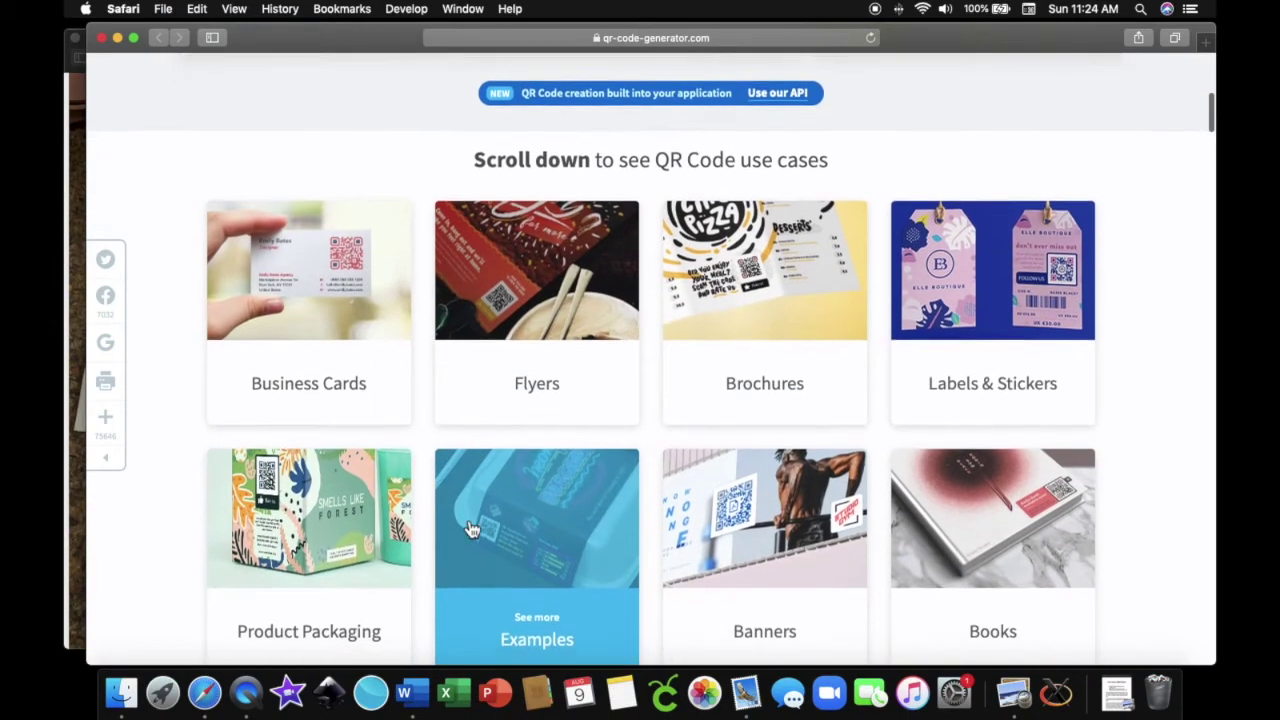
{"action": "scroll", "coordinate": [472, 529], "scroll_direction": "down", "scroll_amount": 8}
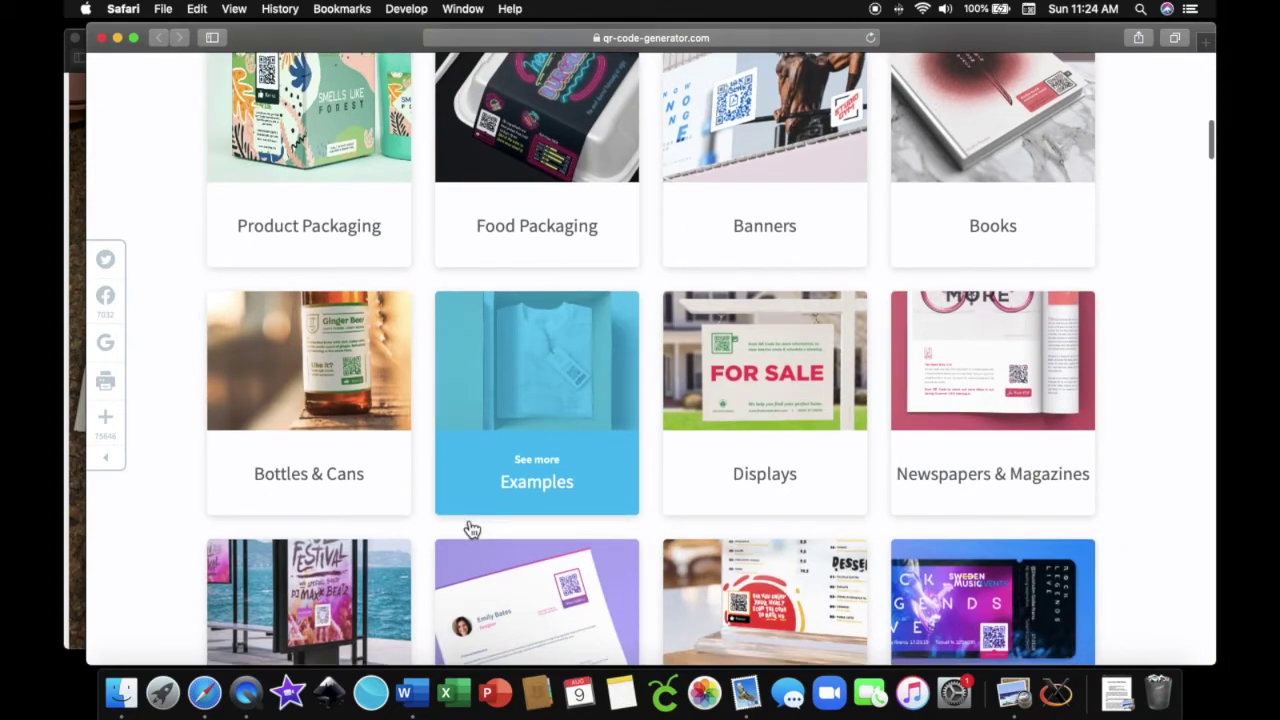
{"action": "scroll", "coordinate": [472, 529], "scroll_direction": "down", "scroll_amount": 2}
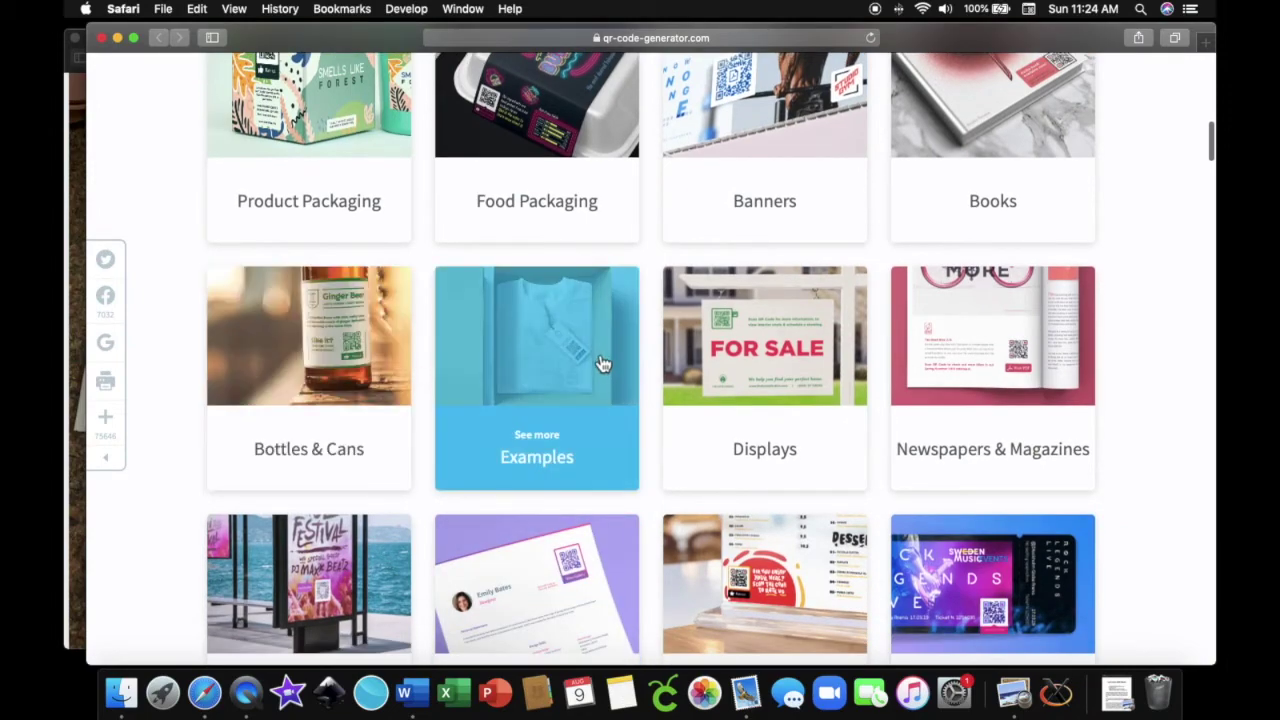
{"action": "scroll", "coordinate": [790, 278], "scroll_direction": "up", "scroll_amount": 3}
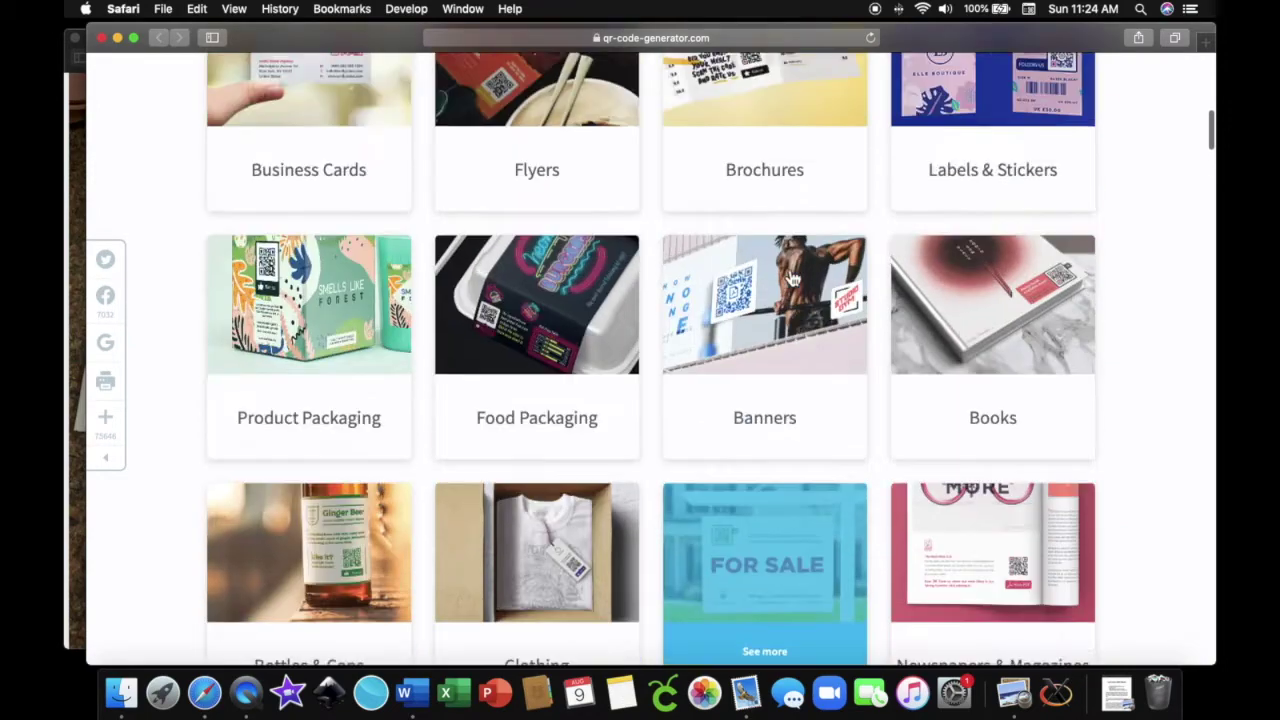
{"action": "scroll", "coordinate": [790, 278], "scroll_direction": "up", "scroll_amount": 15}
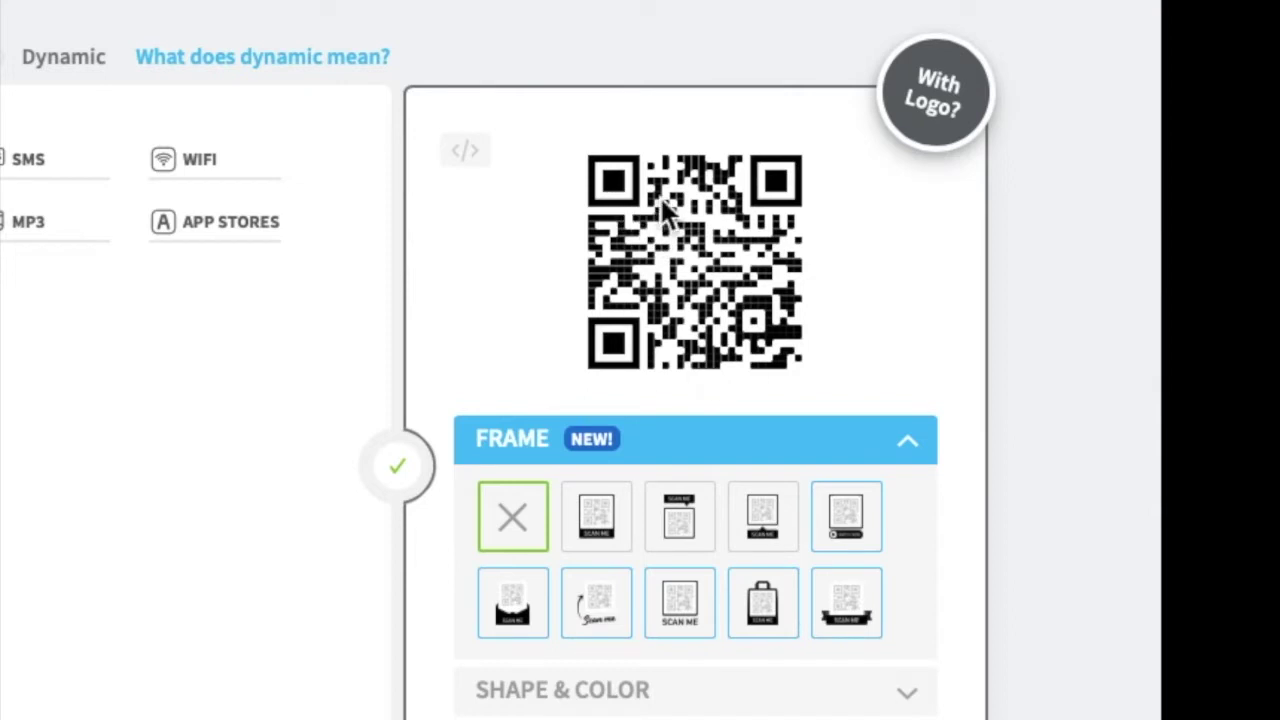
Try SCAN ME frames, keep the speech bubble below the code, then try a pro frame, triggering the upsell.
{"action": "scroll", "coordinate": [660, 200], "scroll_direction": "down", "scroll_amount": 1}
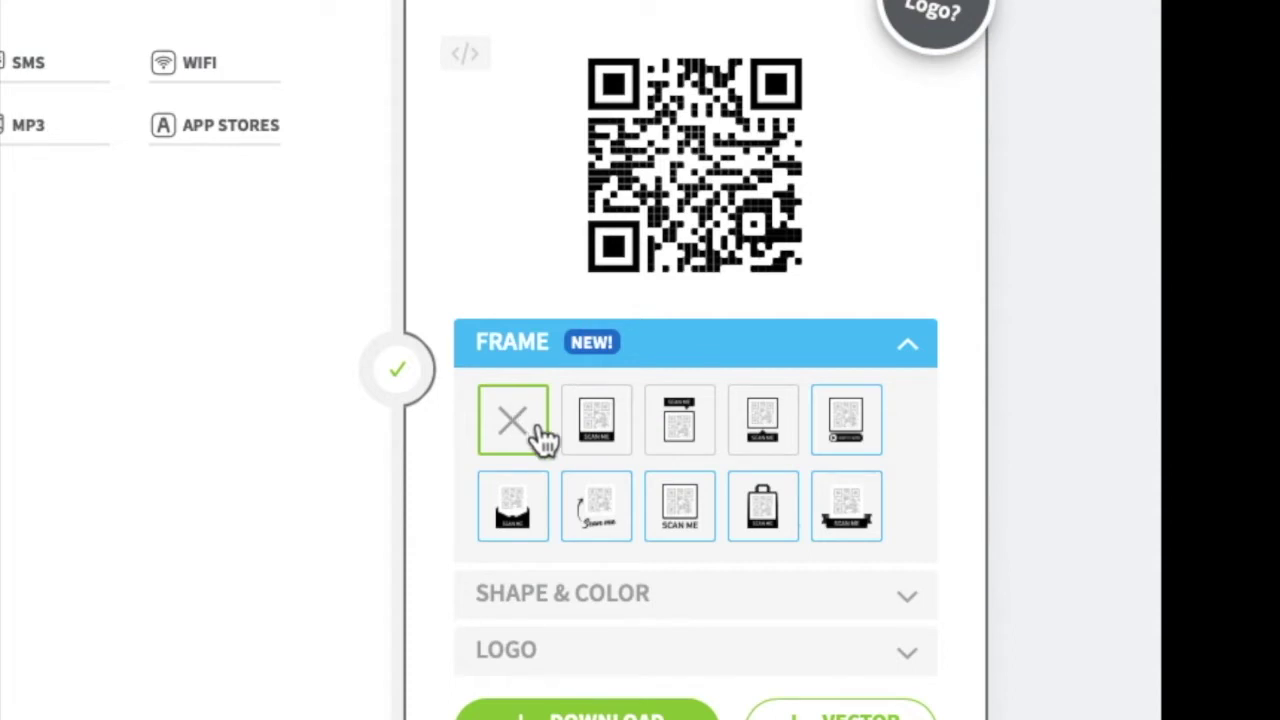
{"action": "left_click", "coordinate": [608, 440]}
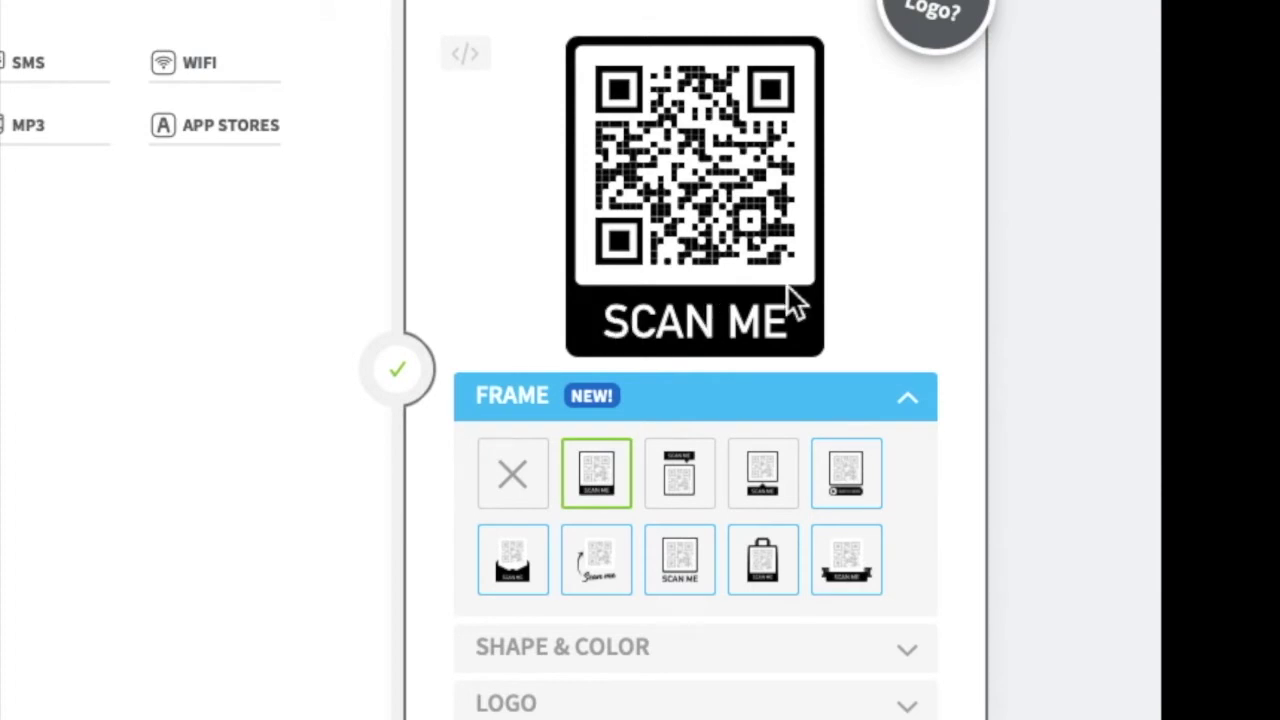
{"action": "left_click", "coordinate": [698, 500]}
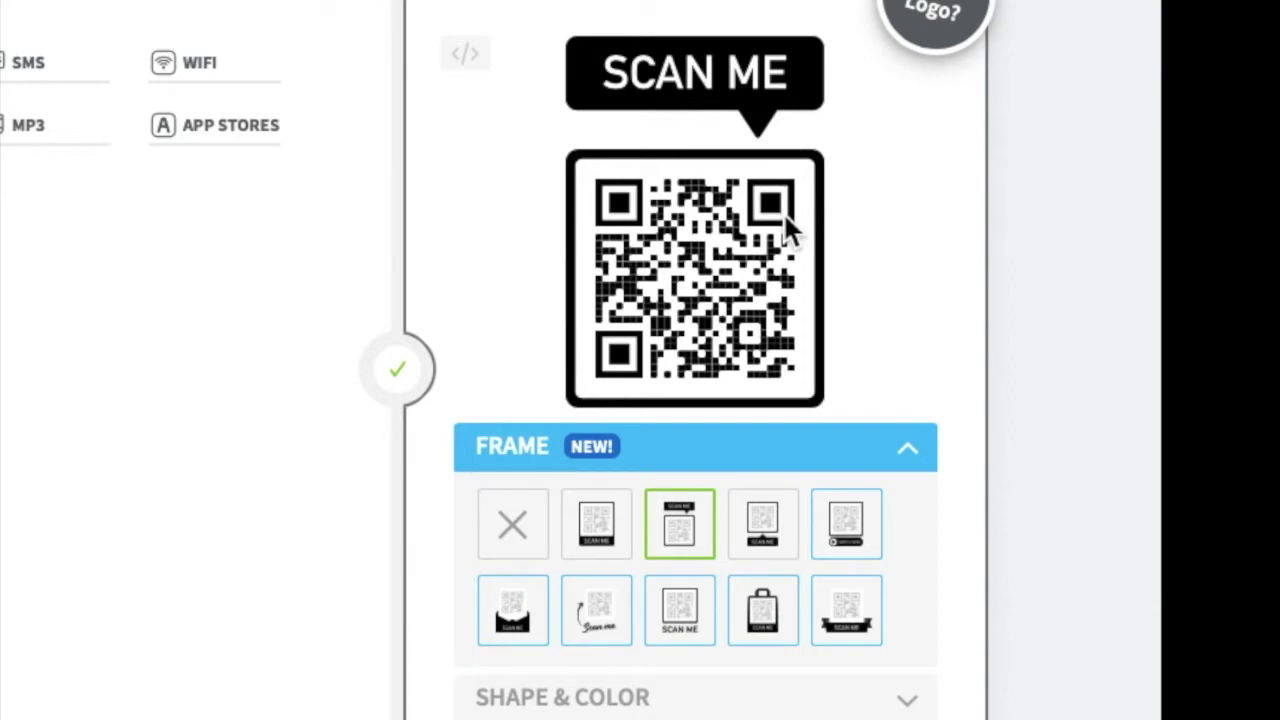
{"action": "left_click", "coordinate": [766, 522]}
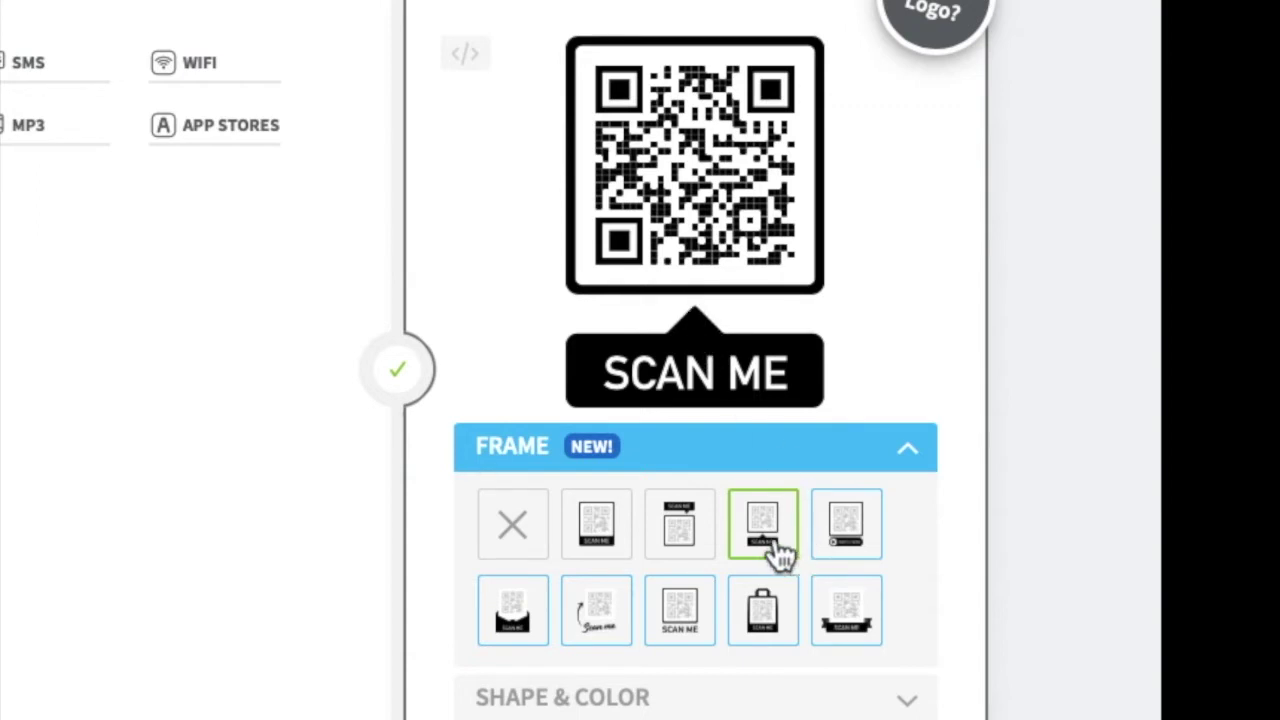
{"action": "left_click", "coordinate": [863, 540]}
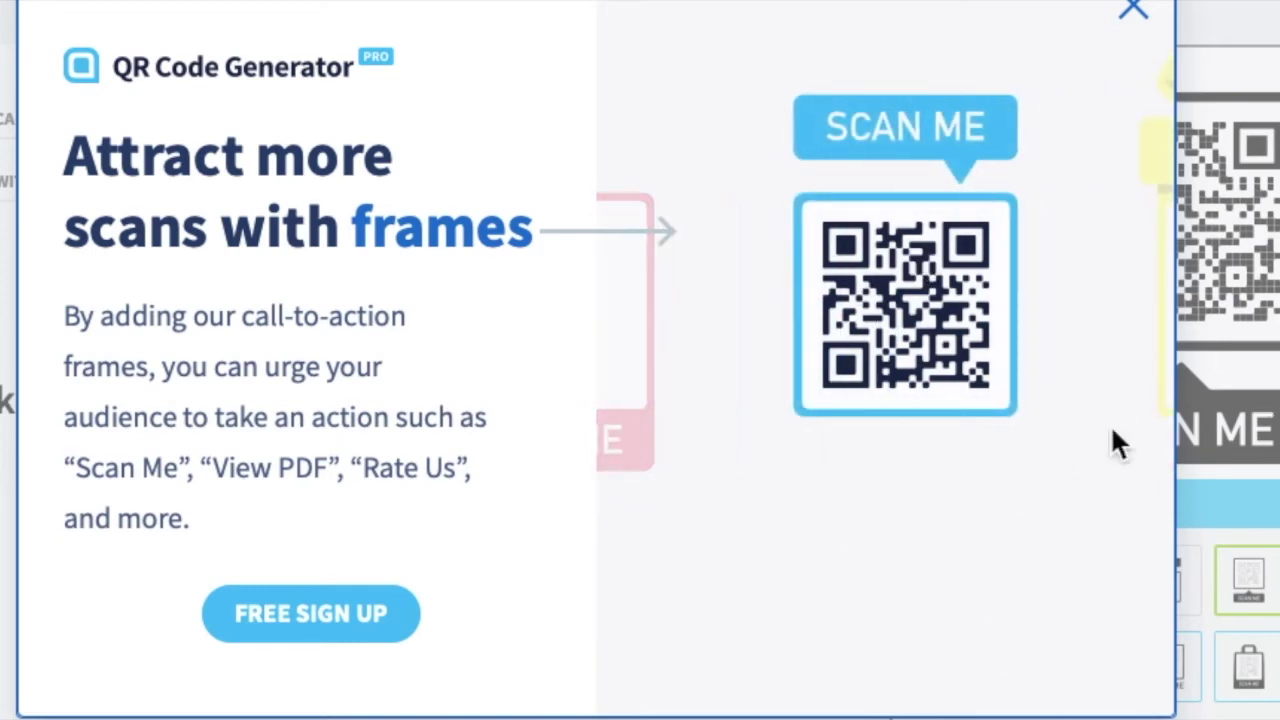
Close the PRO frames promo, which reopens after another pro frame click, then close it again.
{"action": "left_click", "coordinate": [1133, 20]}
{"action": "left_click", "coordinate": [994, 674]}
{"action": "left_click", "coordinate": [1138, 12]}
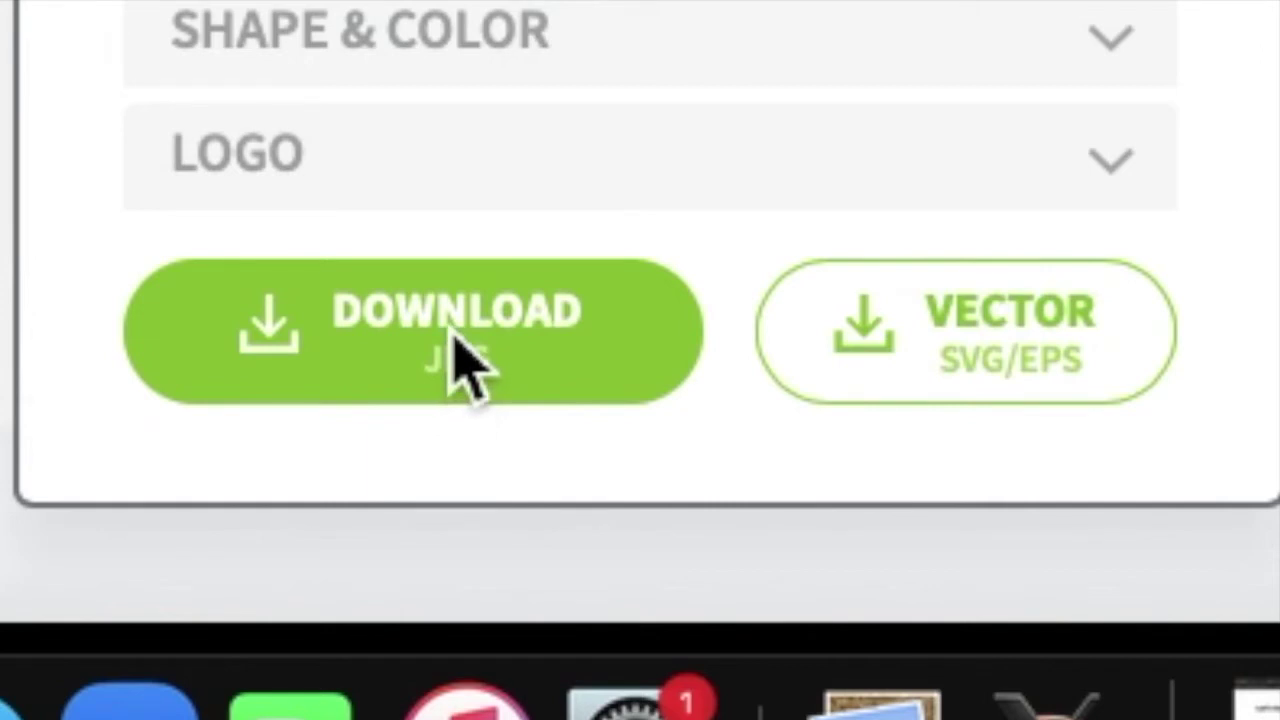
Download the SCAN ME framed code as frame.png, close its preview, and bring up Finder.
{"action": "left_click", "coordinate": [464, 334]}
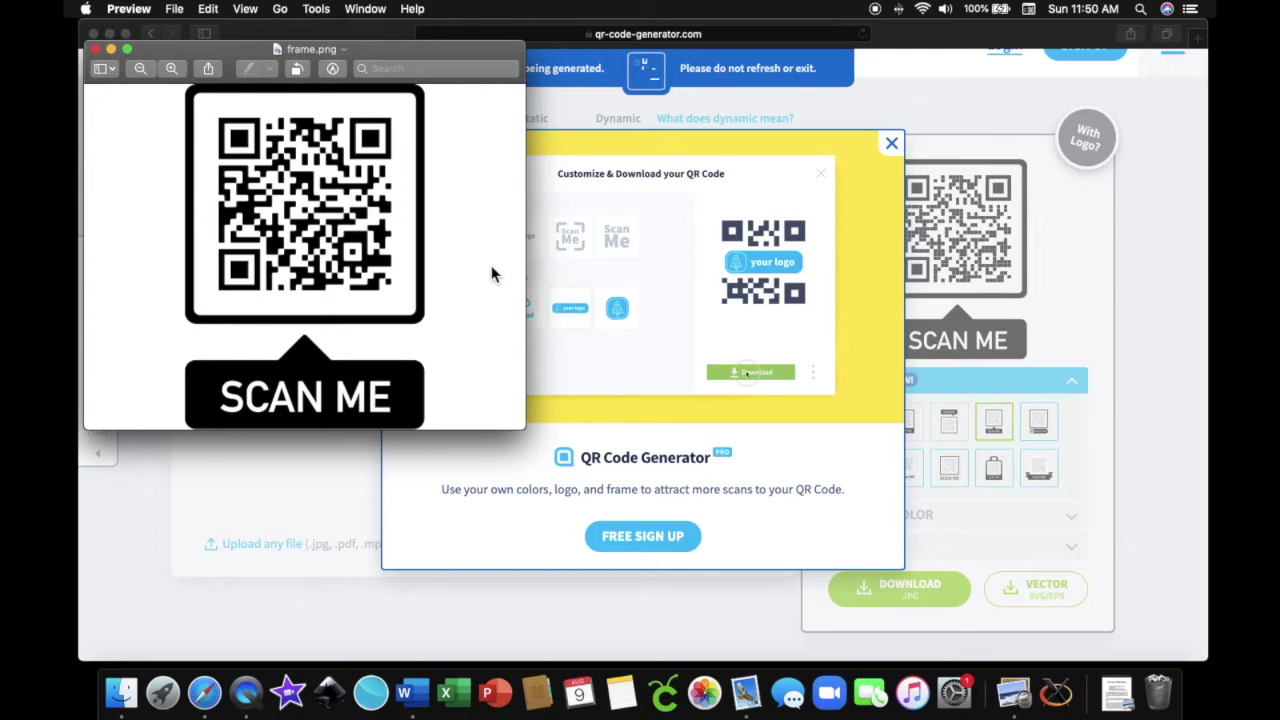
{"action": "left_click", "coordinate": [95, 50]}
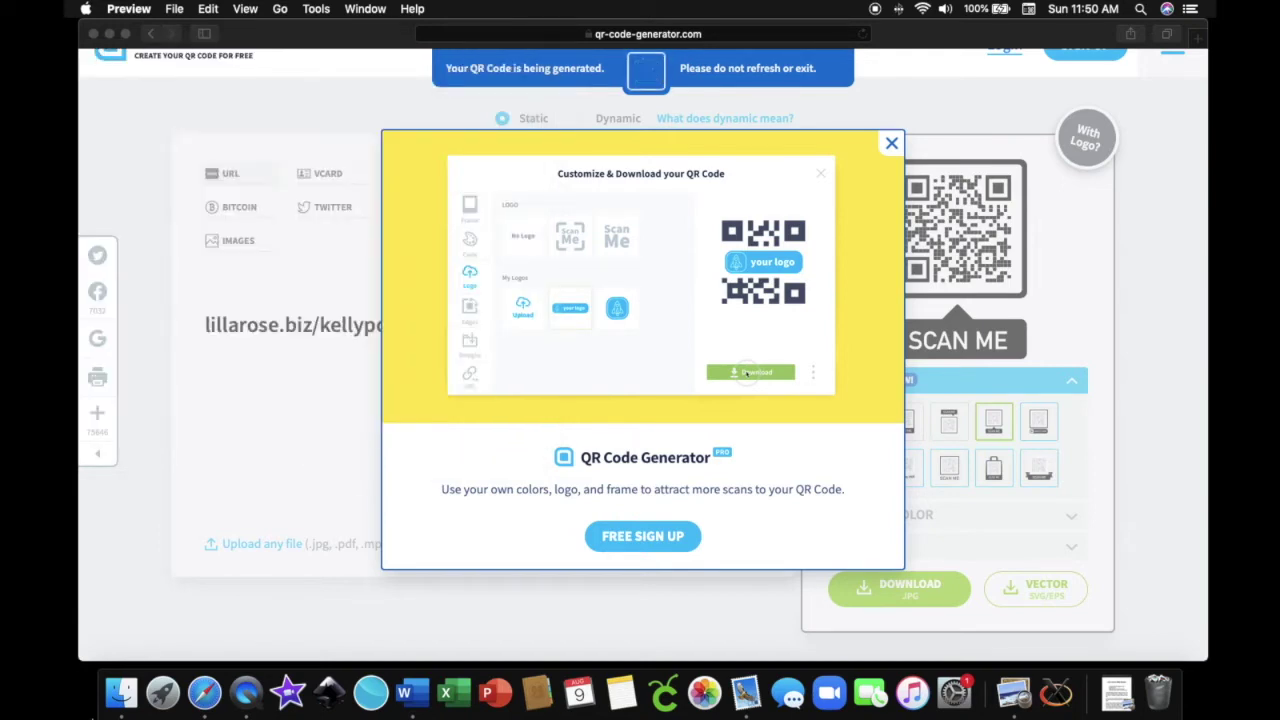
{"action": "left_click", "coordinate": [124, 698]}
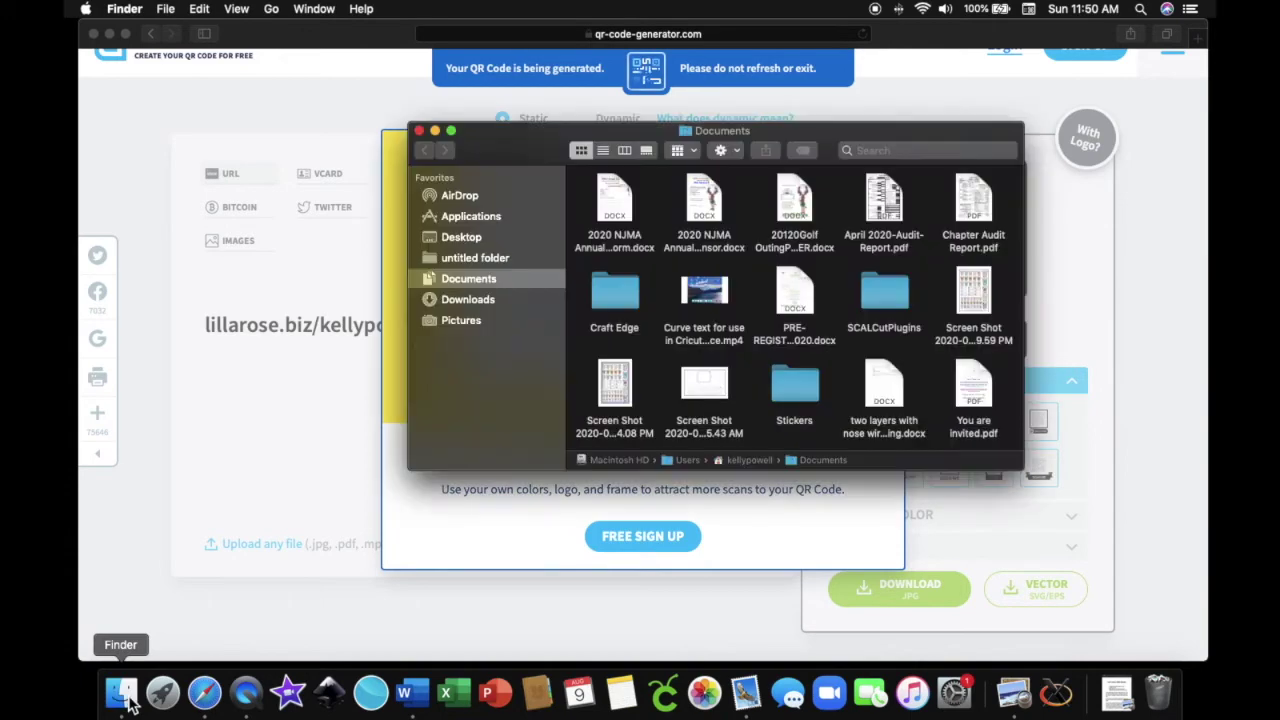
Move frame.png from Downloads to the desktop, replacing the older copy.
{"action": "left_click", "coordinate": [486, 302]}
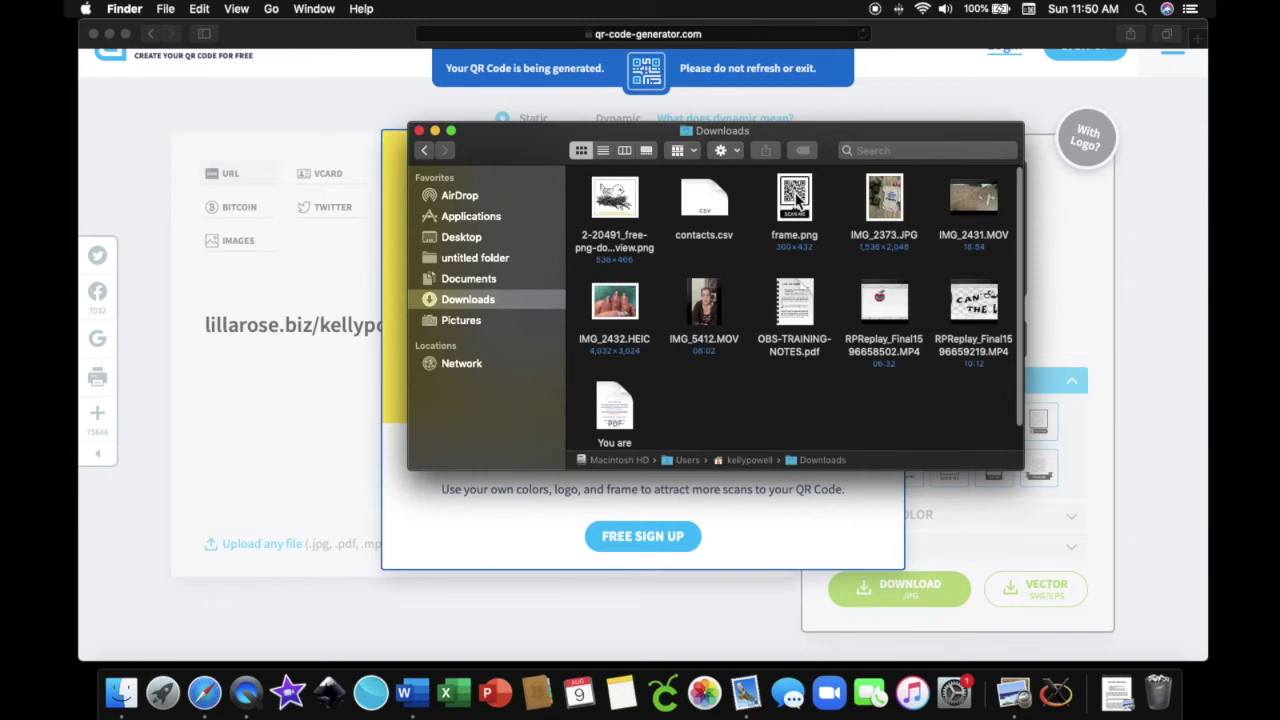
{"action": "left_click_drag", "start_coordinate": [1019, 40], "coordinate": [1072, 145]}
{"action": "left_click", "coordinate": [855, 137]}
{"action": "left_click", "coordinate": [795, 200]}
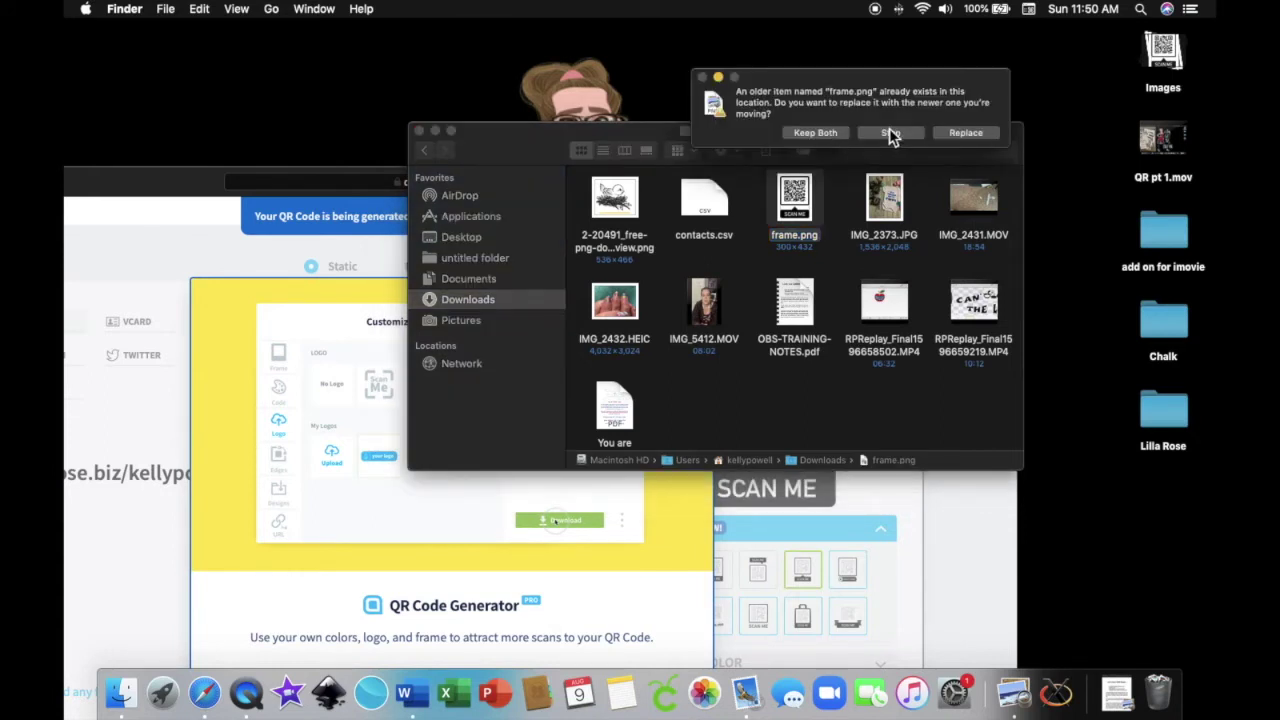
{"action": "left_click", "coordinate": [963, 133]}
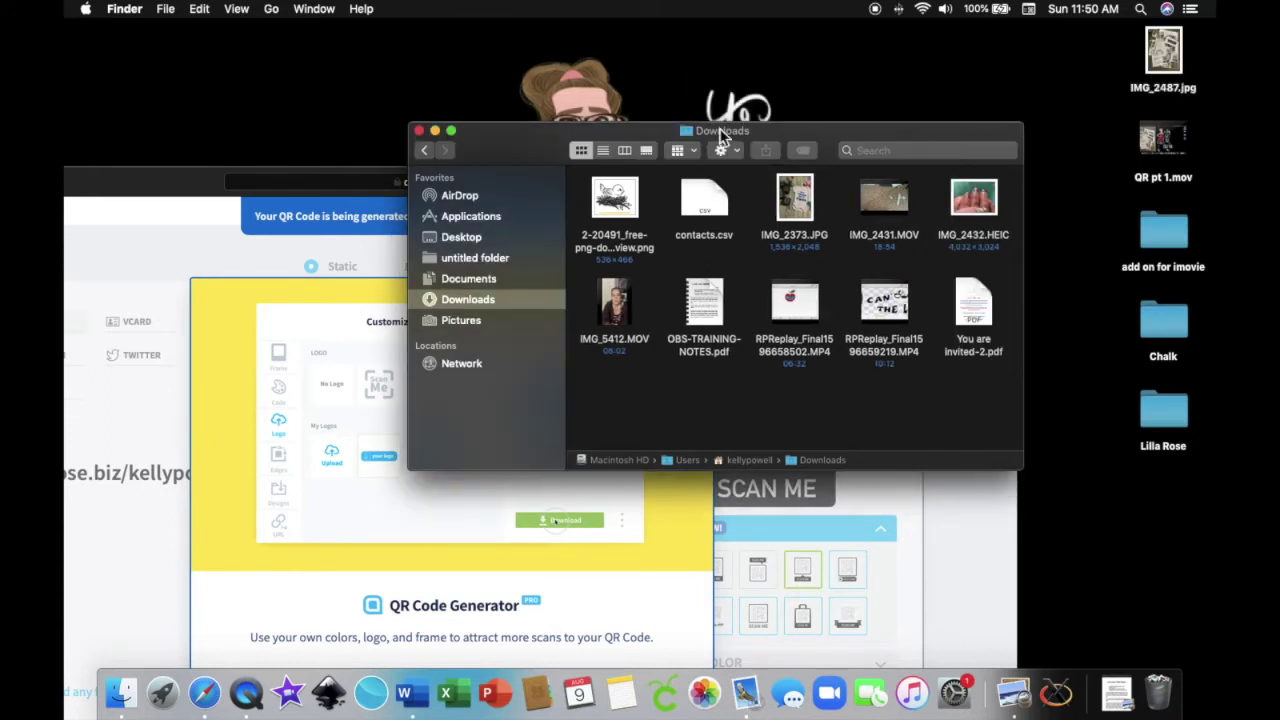
Close the Downloads window and maximise the Safari QR Code Generator window.
{"action": "left_click", "coordinate": [419, 131]}
{"action": "double_click", "coordinate": [718, 182]}
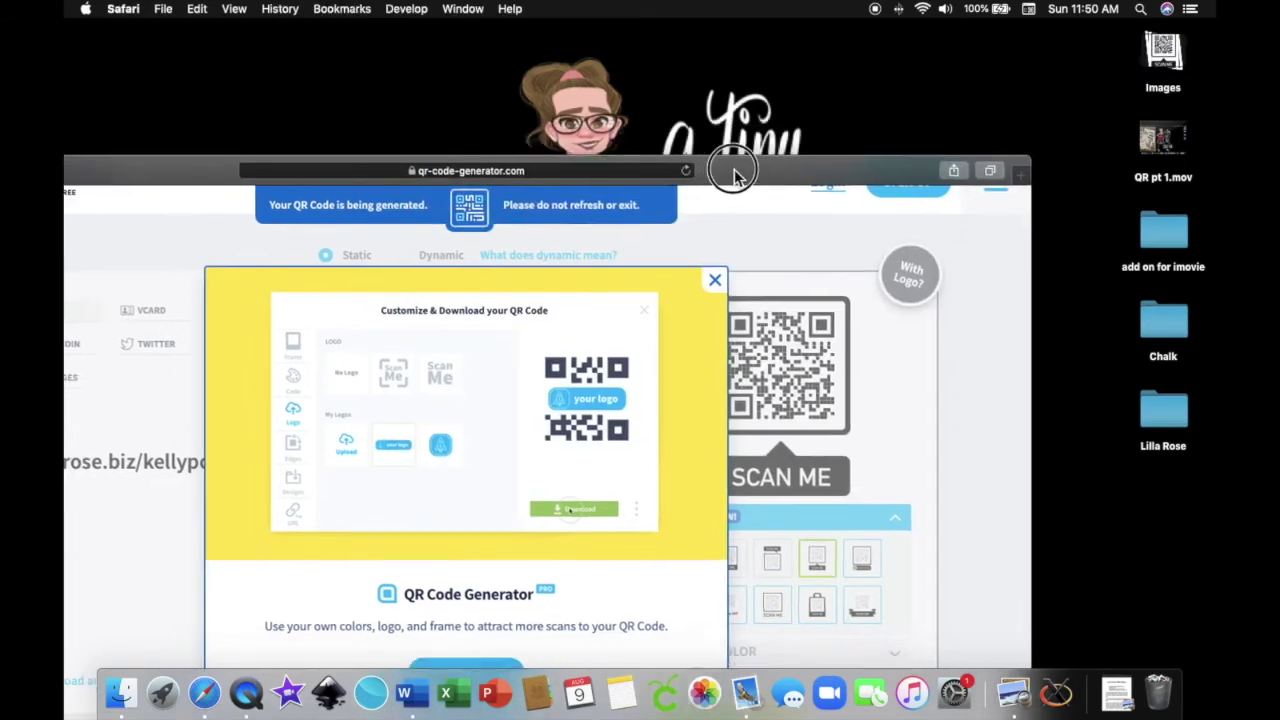
{"action": "left_click_drag", "start_coordinate": [908, 55], "coordinate": [894, 40]}
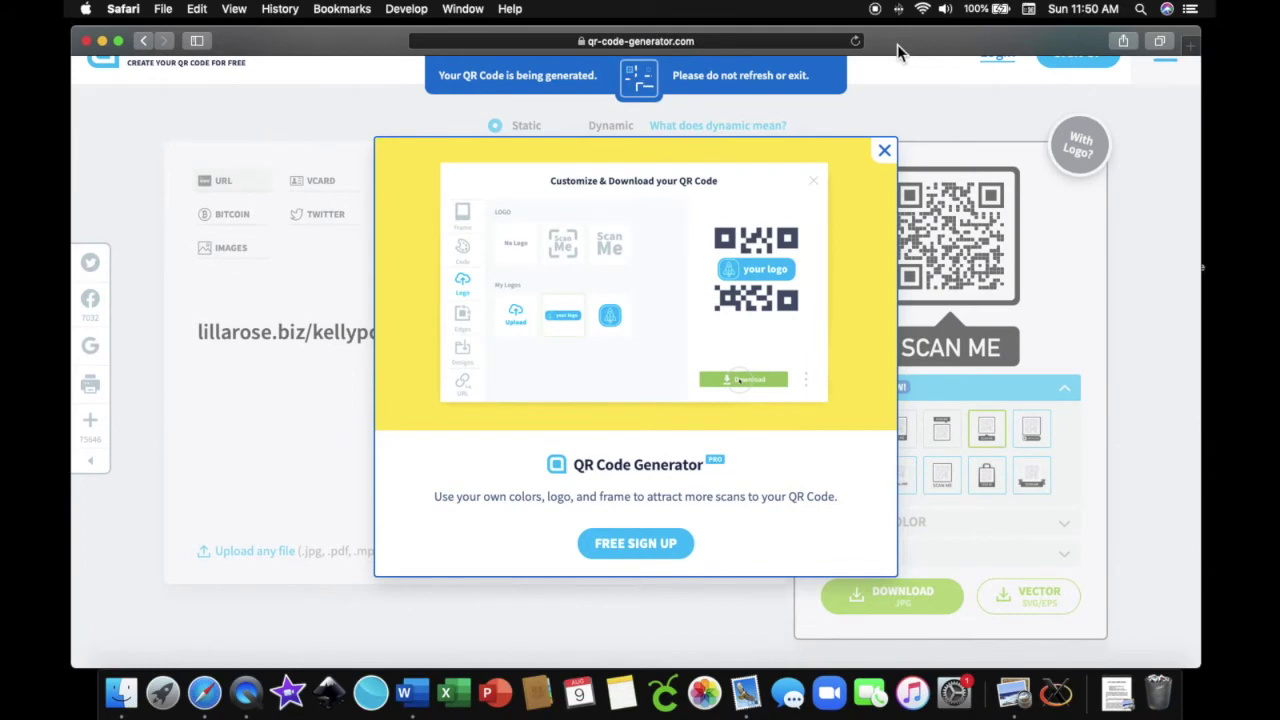
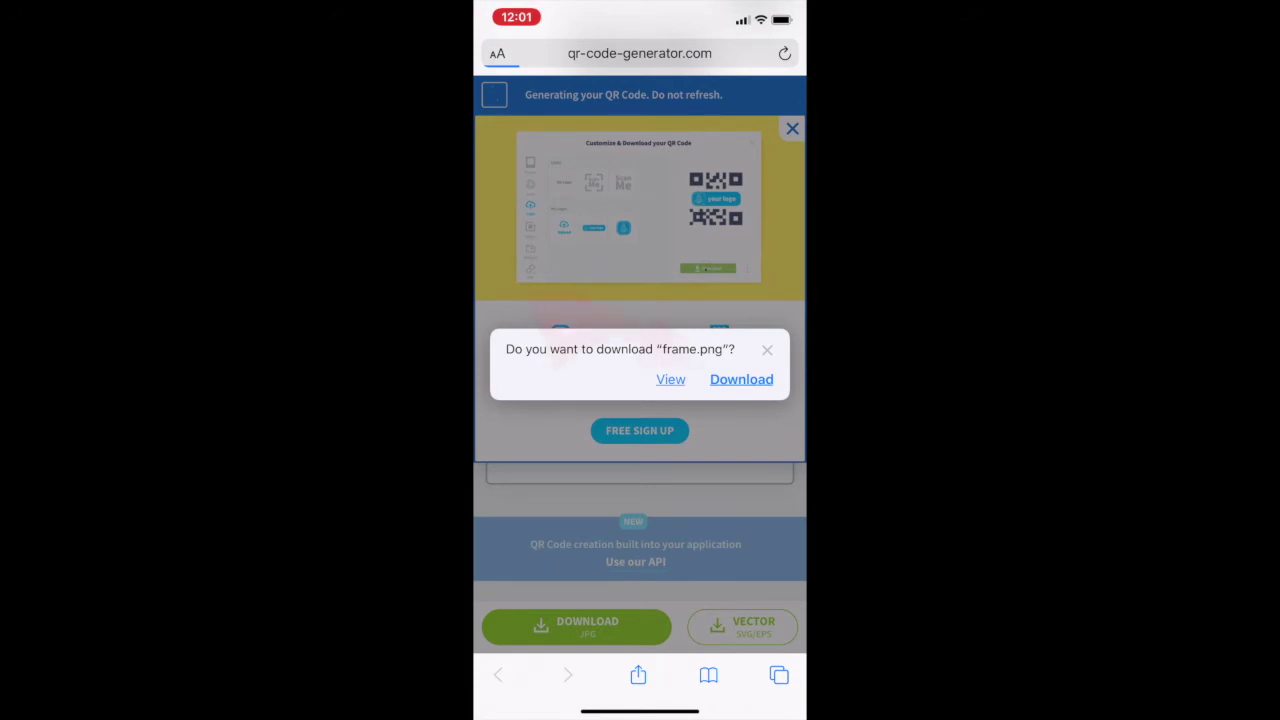
Download the framed SCAN ME QR image and save frame 5 to the iPhone's photos.
{"action": "left_click", "coordinate": [741, 379]}
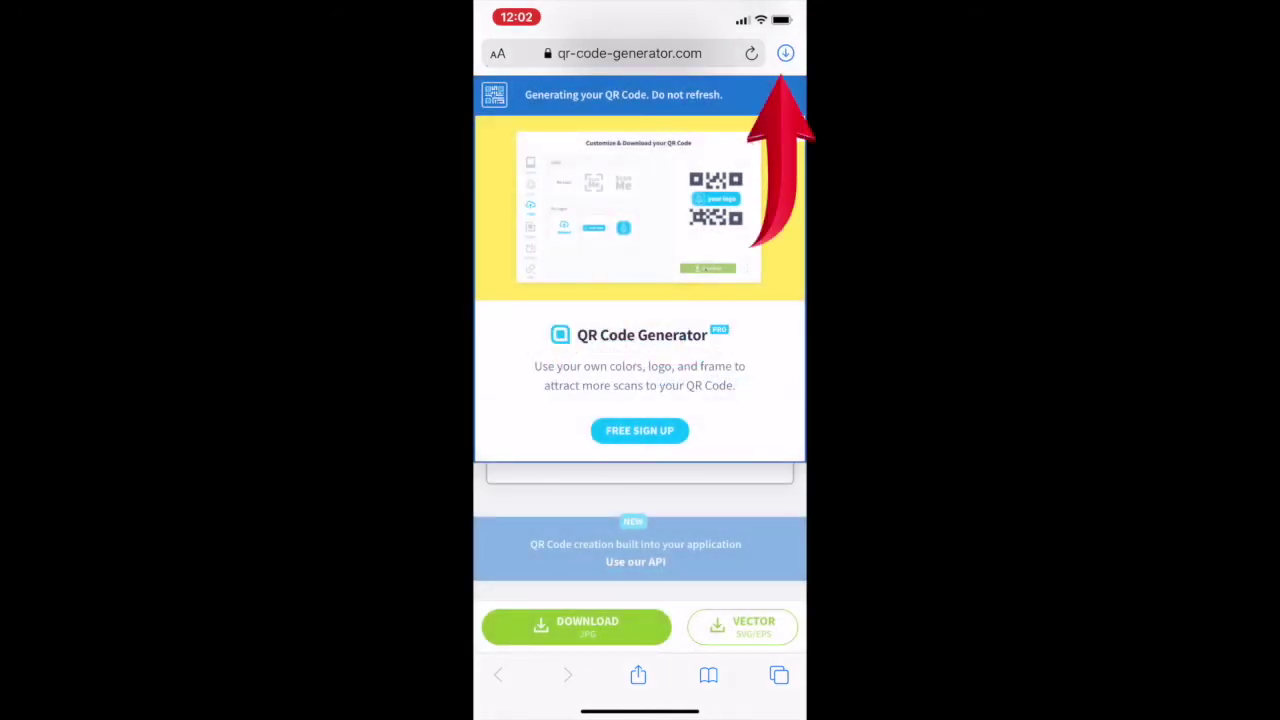
{"action": "left_click", "coordinate": [785, 53]}
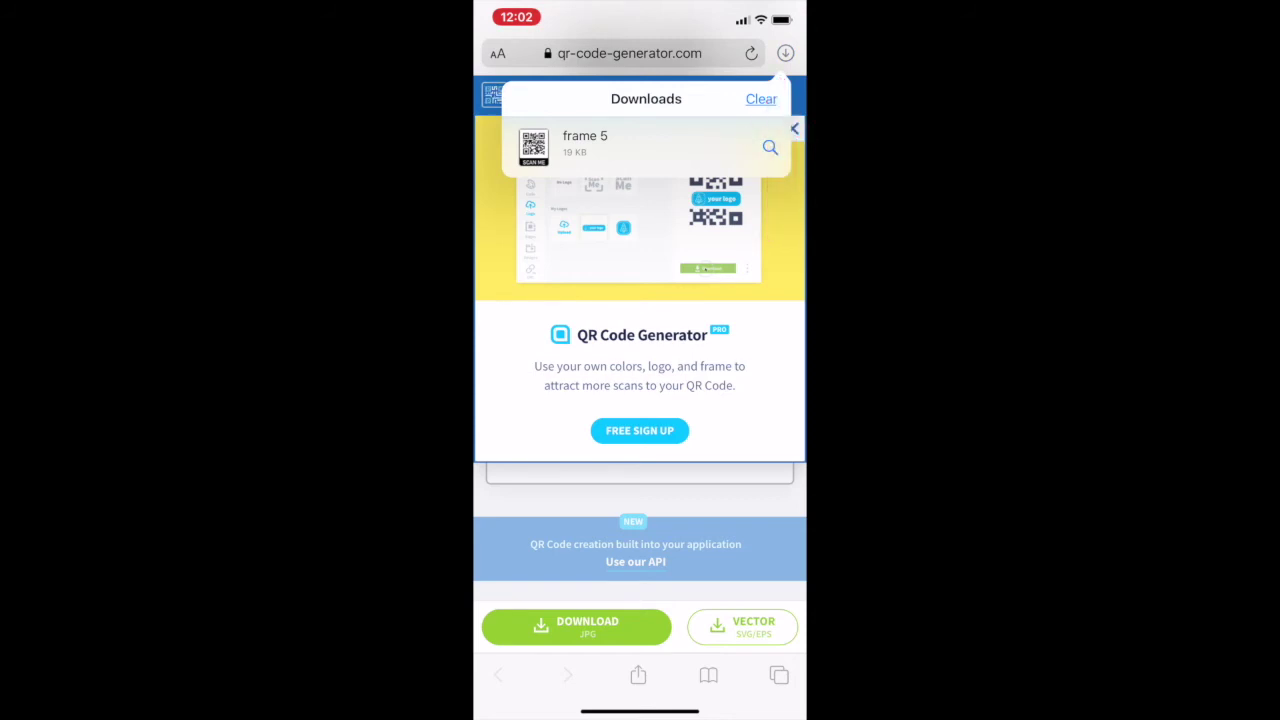
{"action": "left_click_drag", "start_coordinate": [533, 147], "coordinate": [601, 283]}
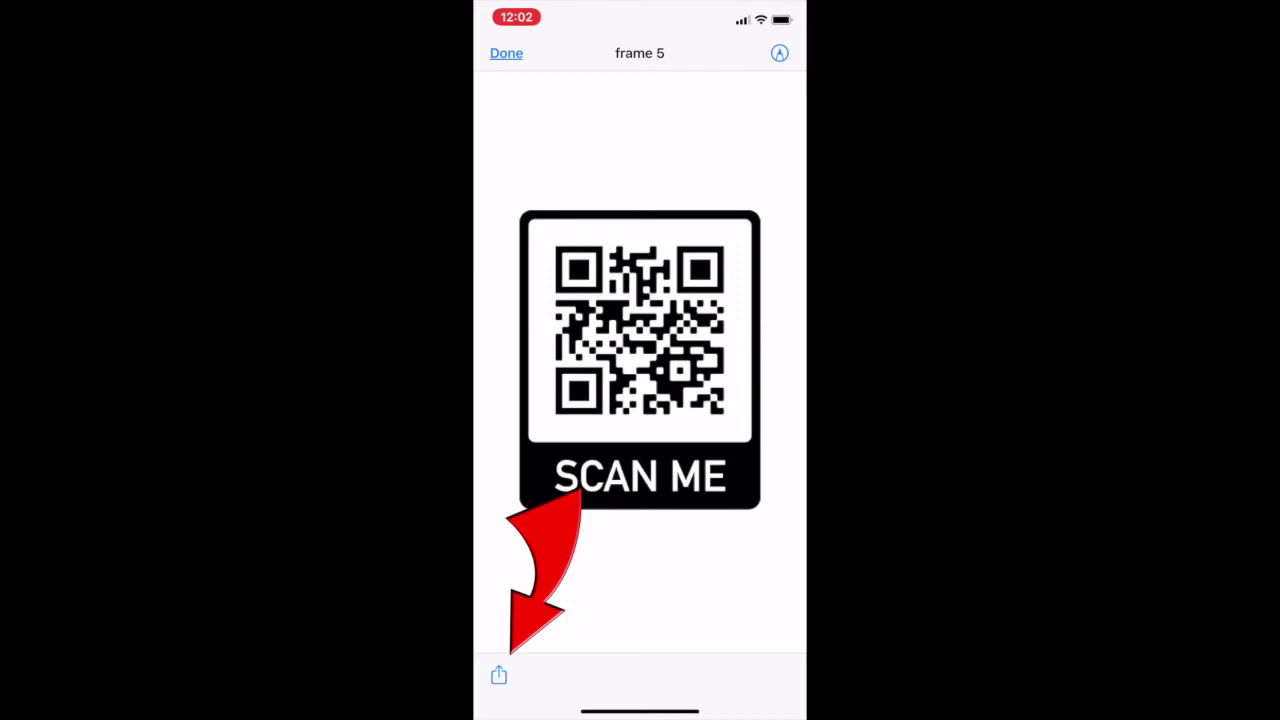
{"action": "left_click", "coordinate": [498, 675]}
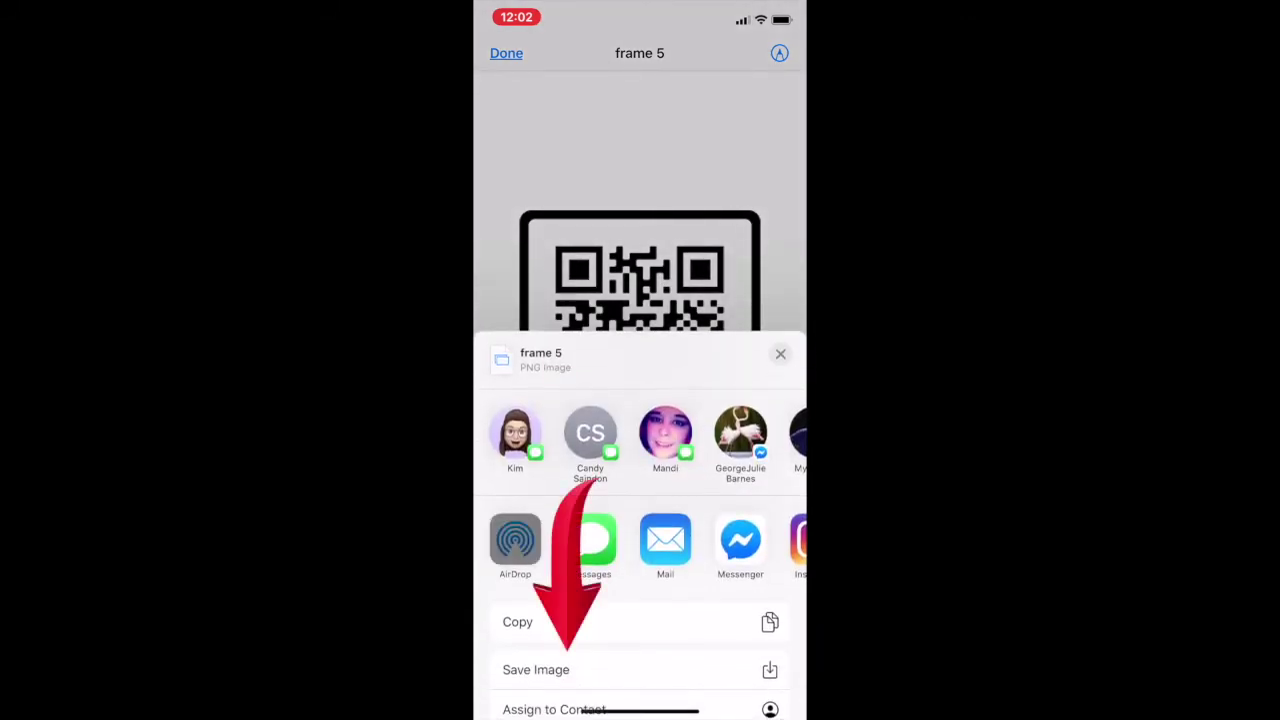
{"action": "scroll", "coordinate": [640, 560], "scroll_direction": "down", "scroll_amount": 1}
{"action": "left_click", "coordinate": [536, 634]}
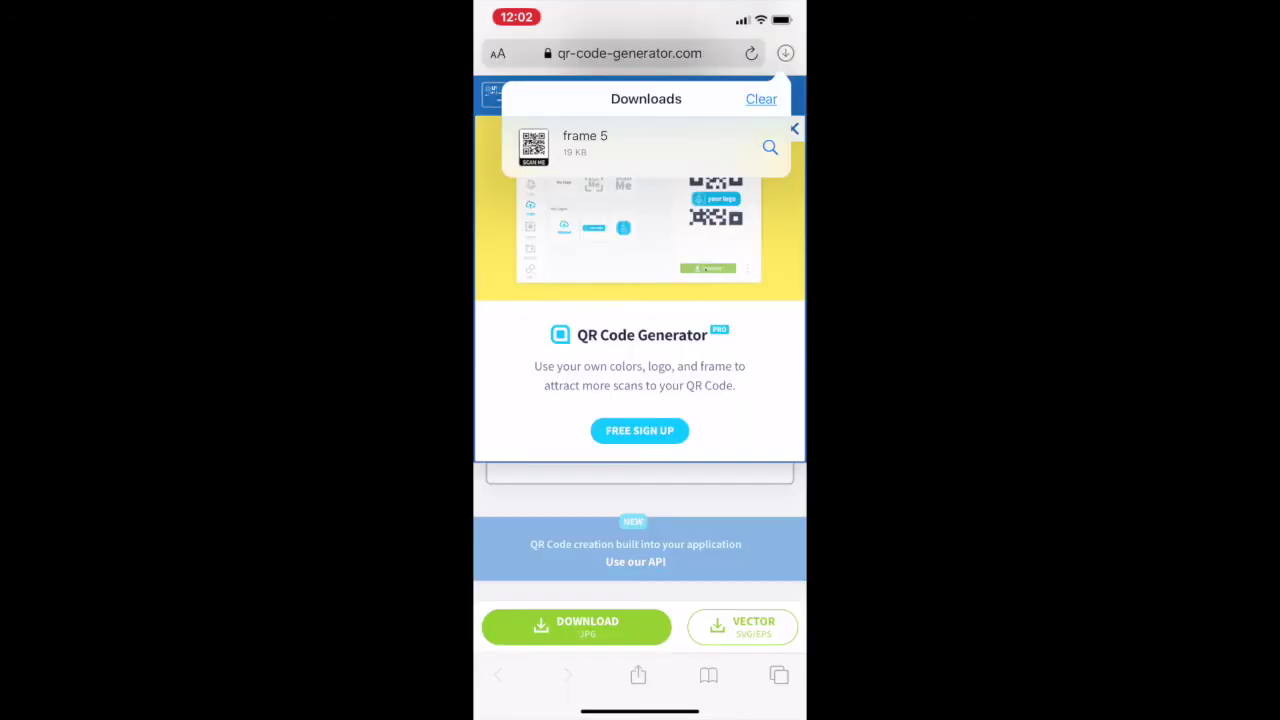
{"action": "left_click_drag", "start_coordinate": [640, 712], "coordinate": [673, 566]}
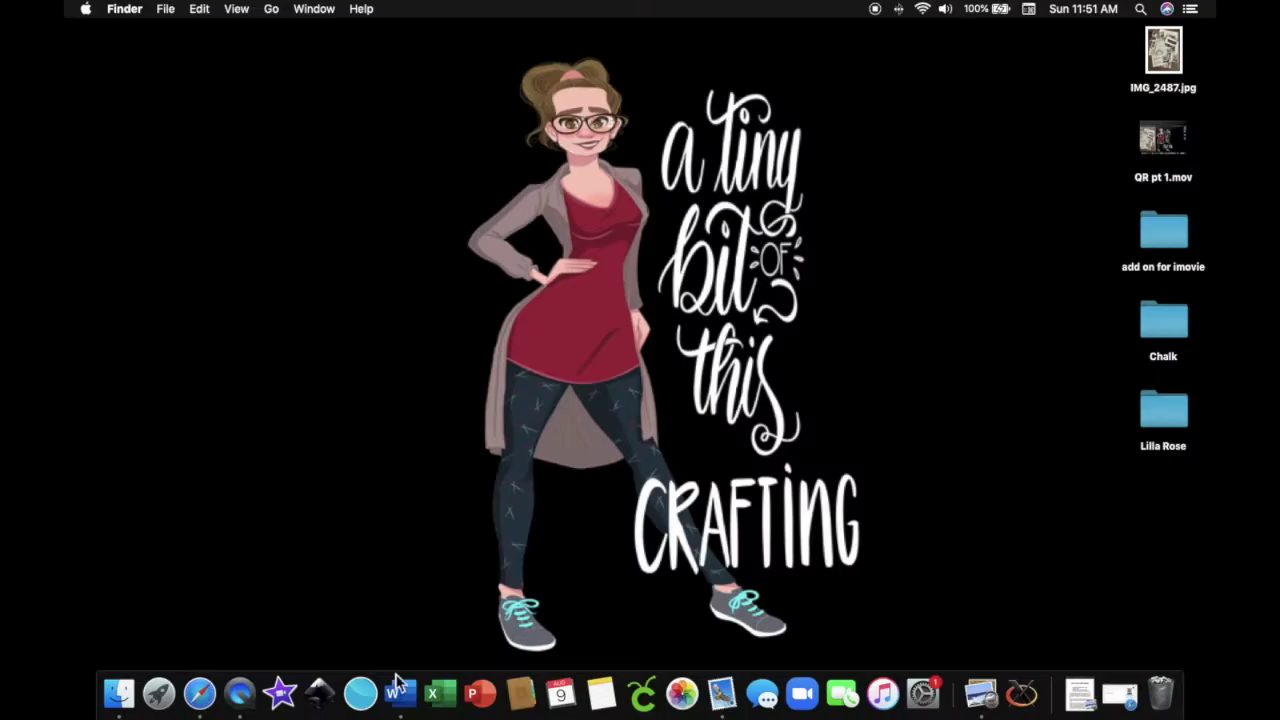
Encode the seller's personal Lillarose.biz page address as the URL and choose the SCAN ME frame.
{"action": "left_click", "coordinate": [398, 683]}
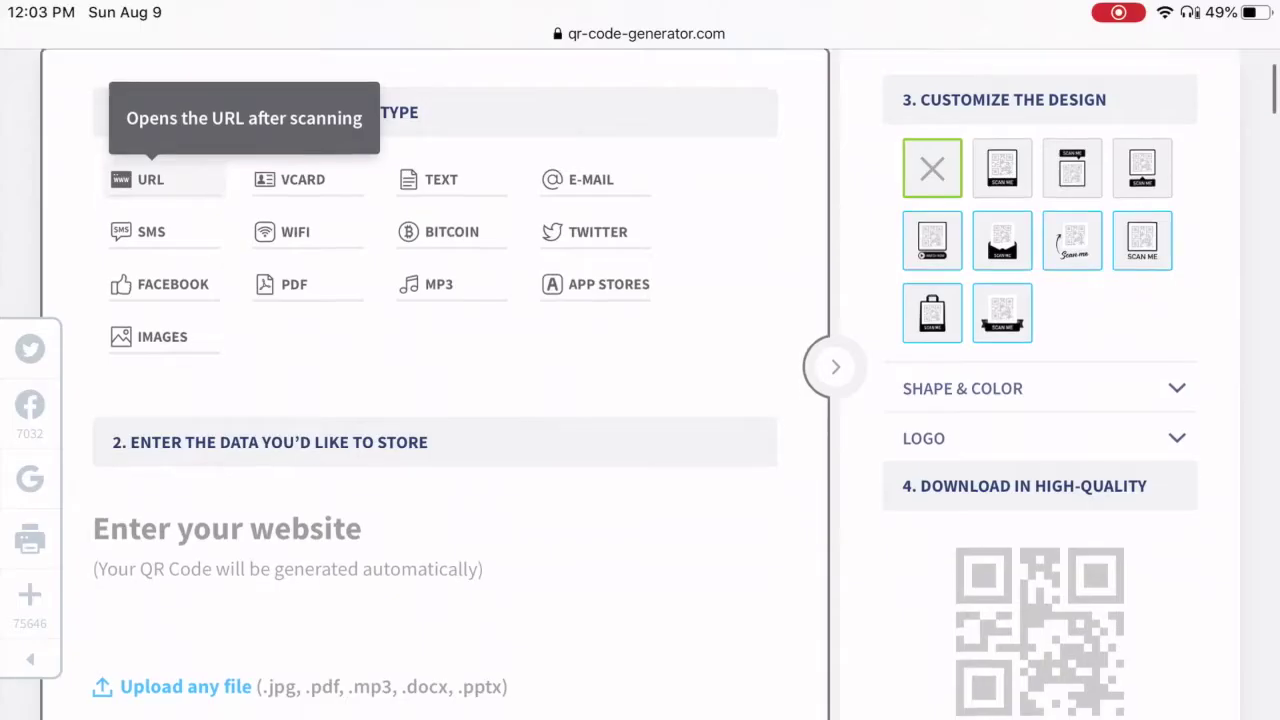
{"action": "scroll", "coordinate": [640, 360], "scroll_direction": "down", "scroll_amount": 2}
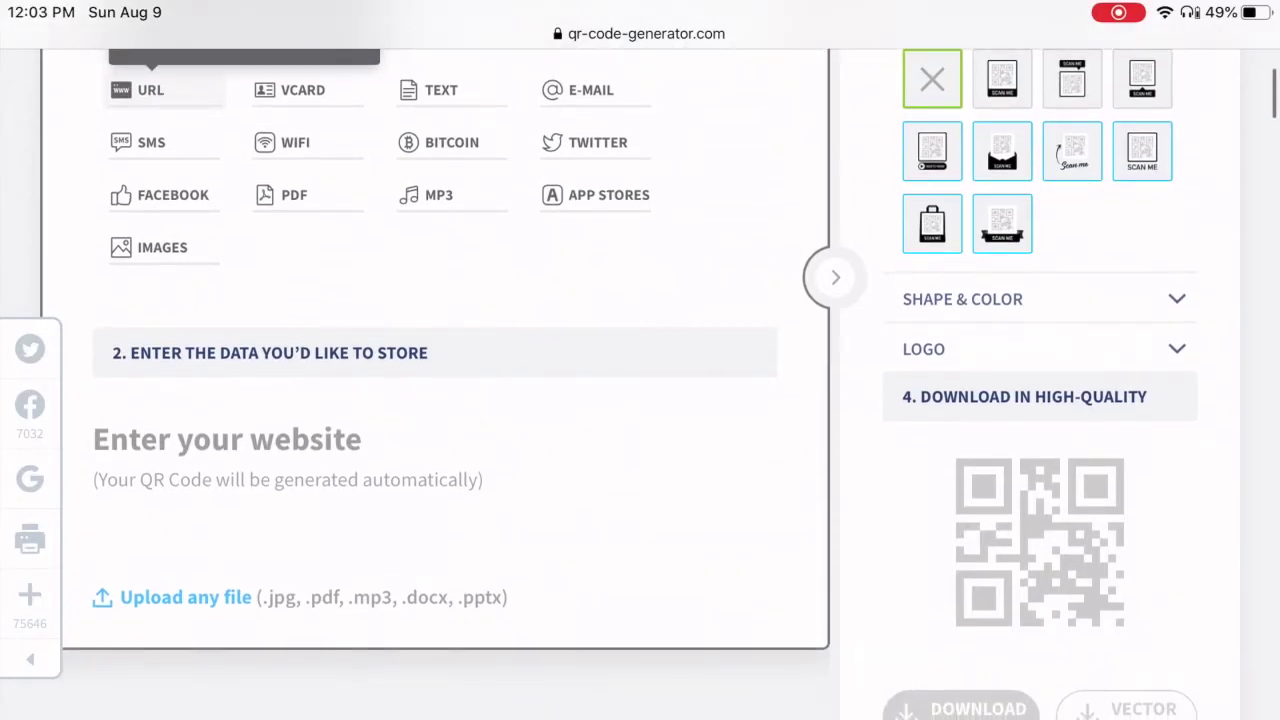
{"action": "left_click", "coordinate": [227, 438]}
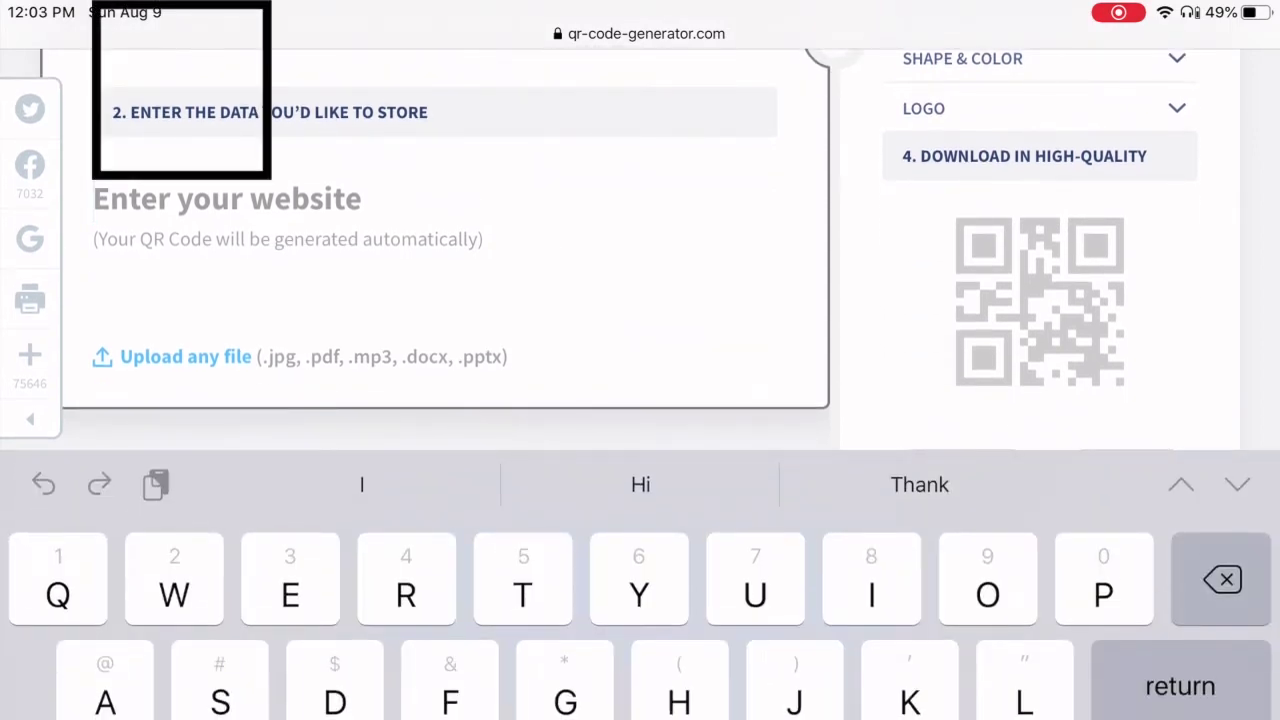
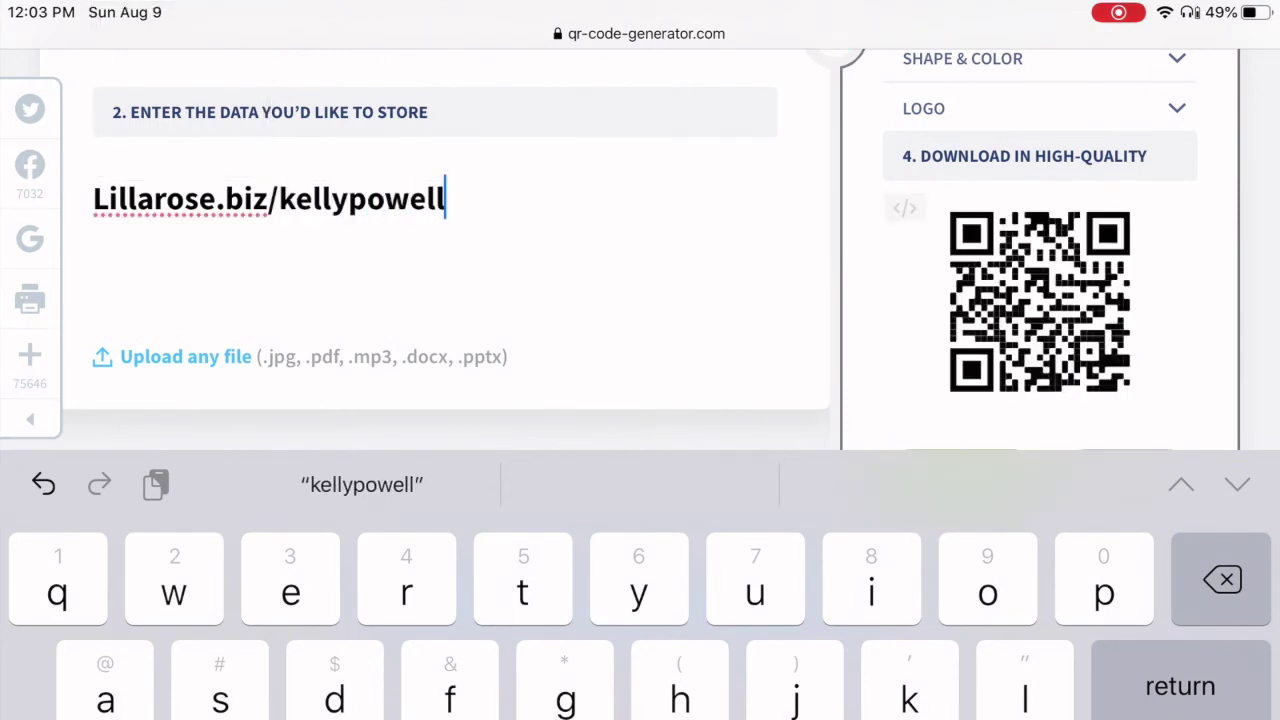
{"action": "scroll", "coordinate": [640, 384], "scroll_direction": "up", "scroll_amount": 3}
{"action": "scroll", "coordinate": [640, 384], "scroll_direction": "up", "scroll_amount": 5}
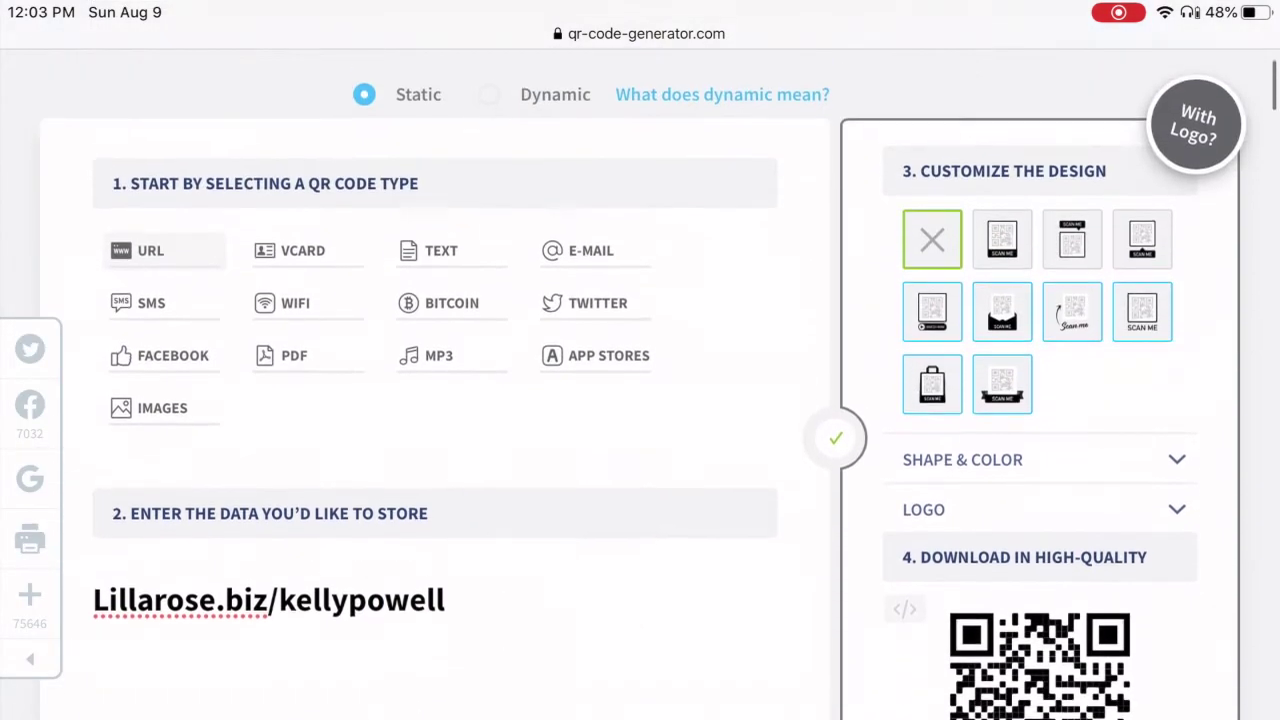
{"action": "scroll", "coordinate": [640, 384], "scroll_direction": "down", "scroll_amount": 1}
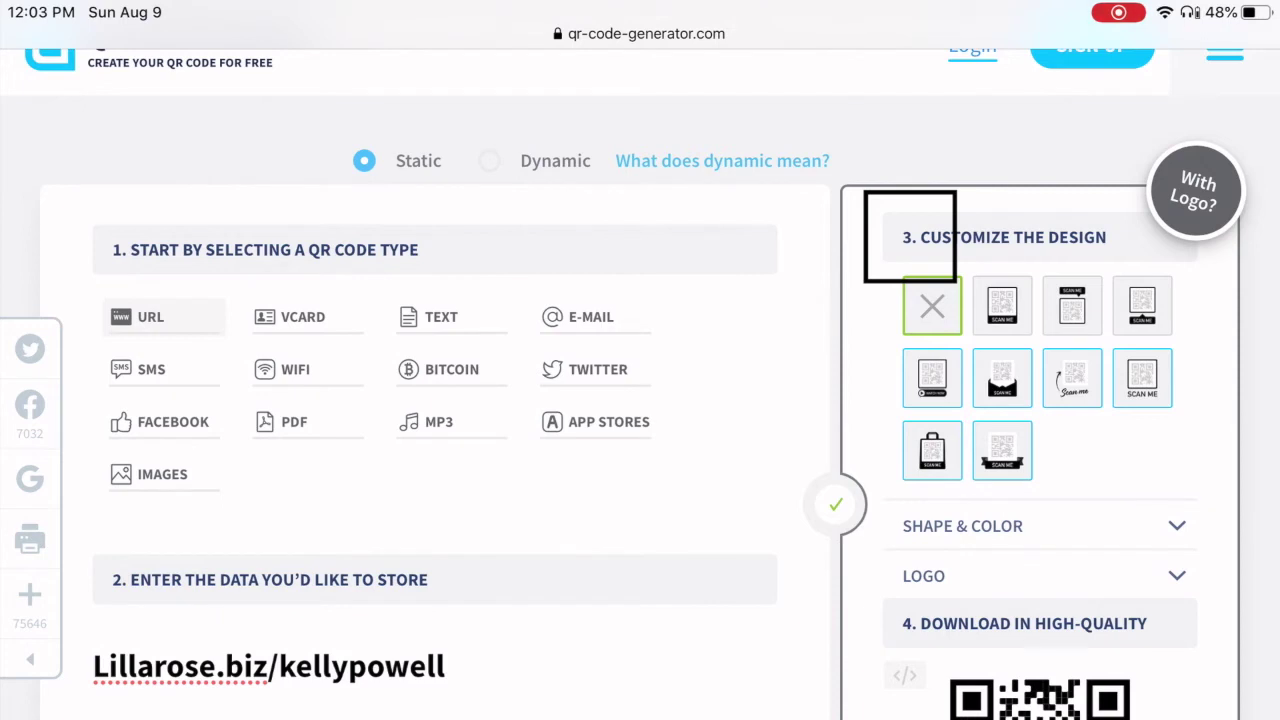
{"action": "left_click", "coordinate": [1072, 305]}
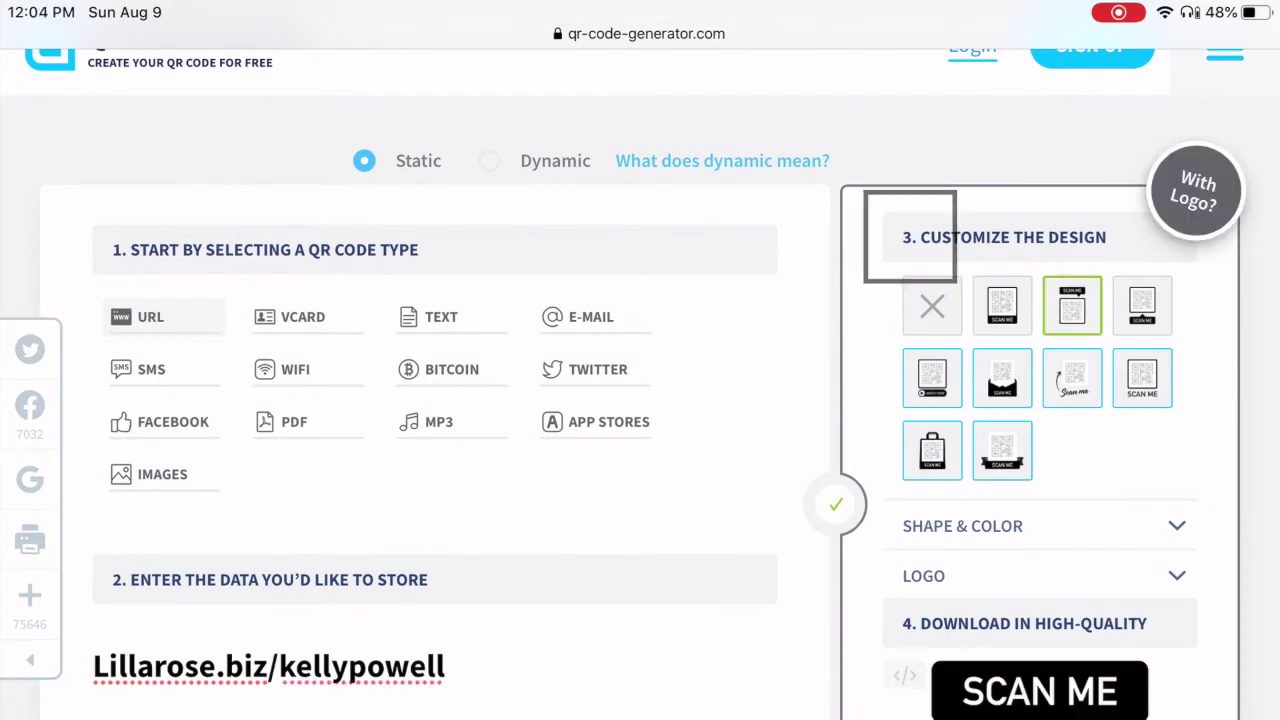
Download the SCAN ME-framed Lillarose.biz QR code as a JPG.
{"action": "scroll", "coordinate": [640, 400], "scroll_direction": "down", "scroll_amount": 5}
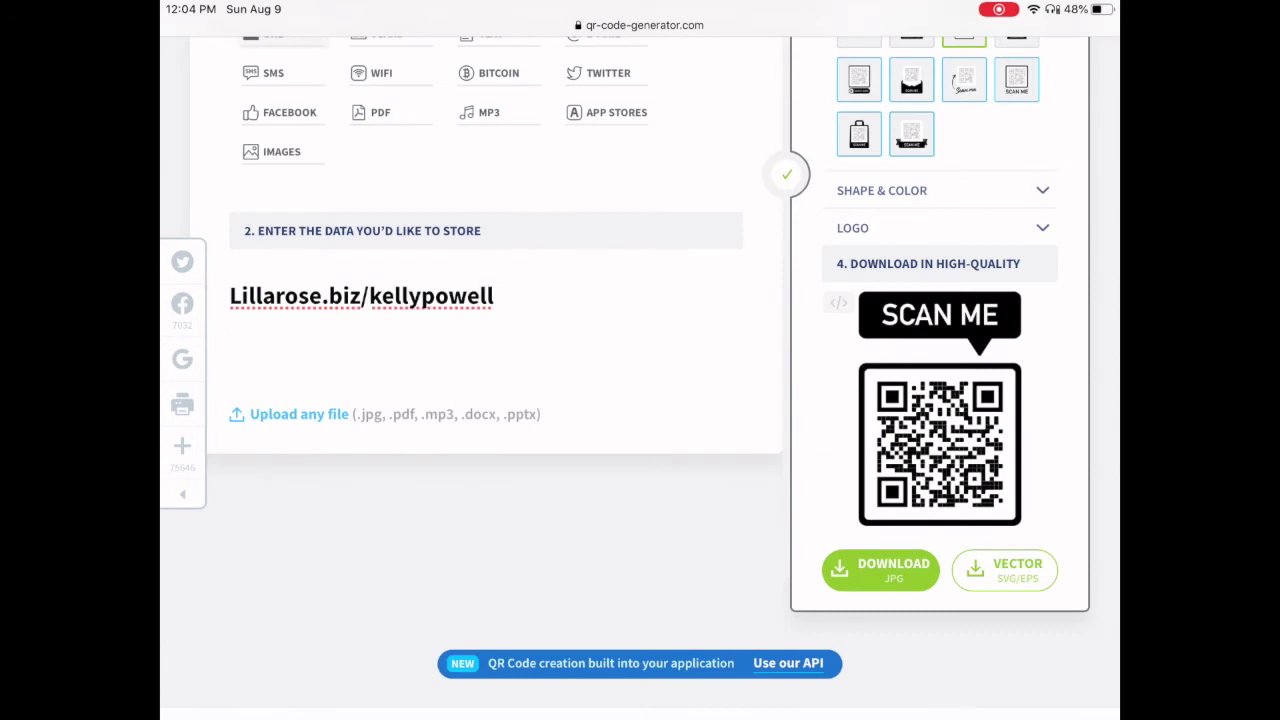
{"action": "left_click", "coordinate": [880, 569]}
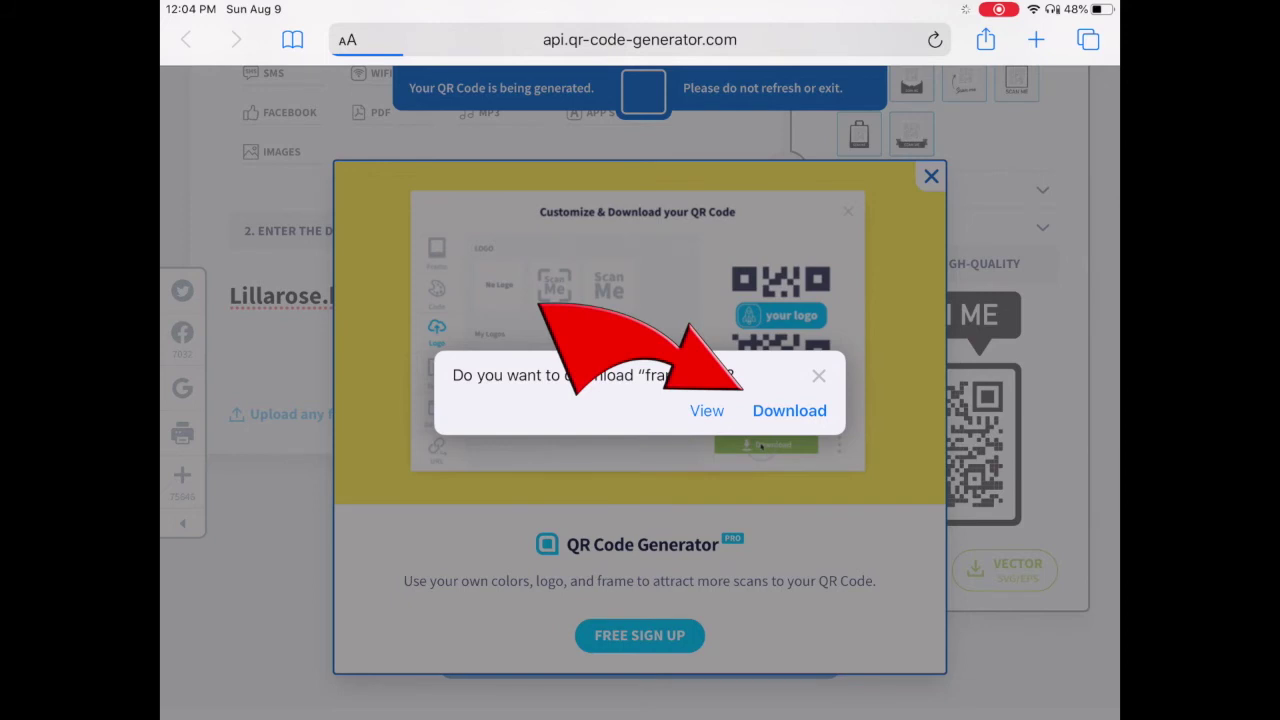
Download frame.png and save the frame 2 QR image to the iPad.
{"action": "left_click", "coordinate": [789, 410]}
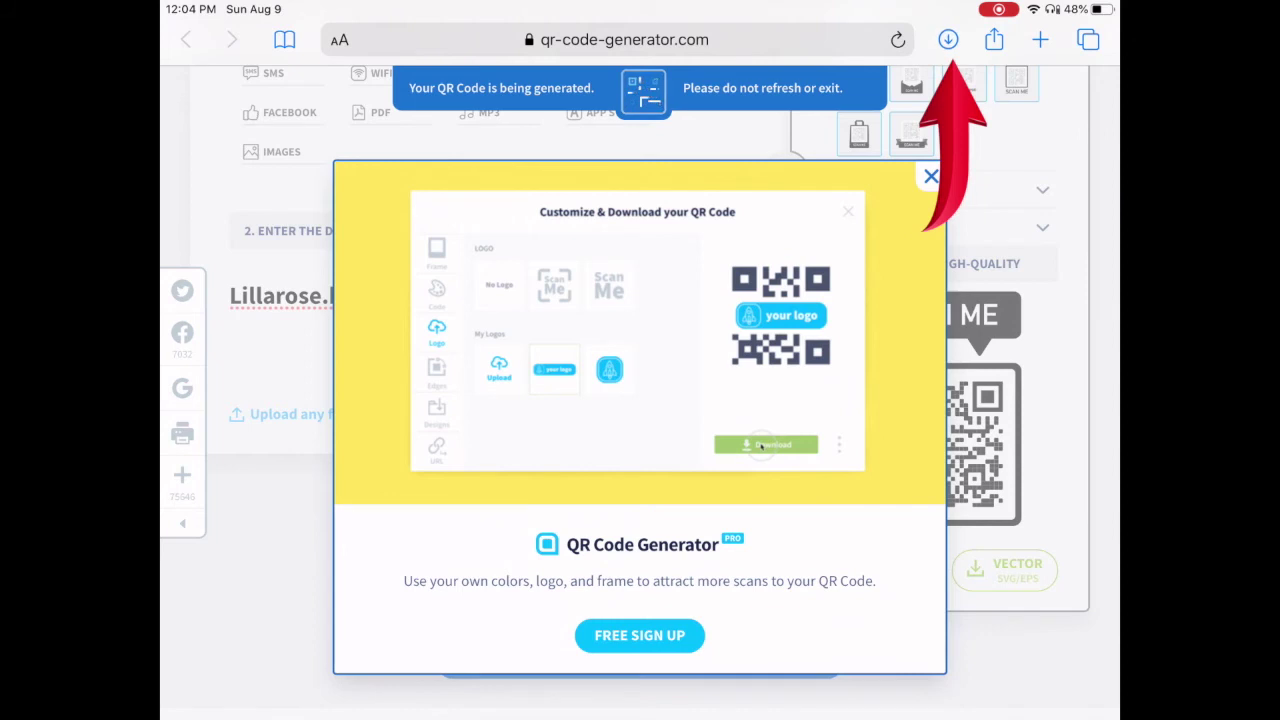
{"action": "left_click", "coordinate": [948, 39]}
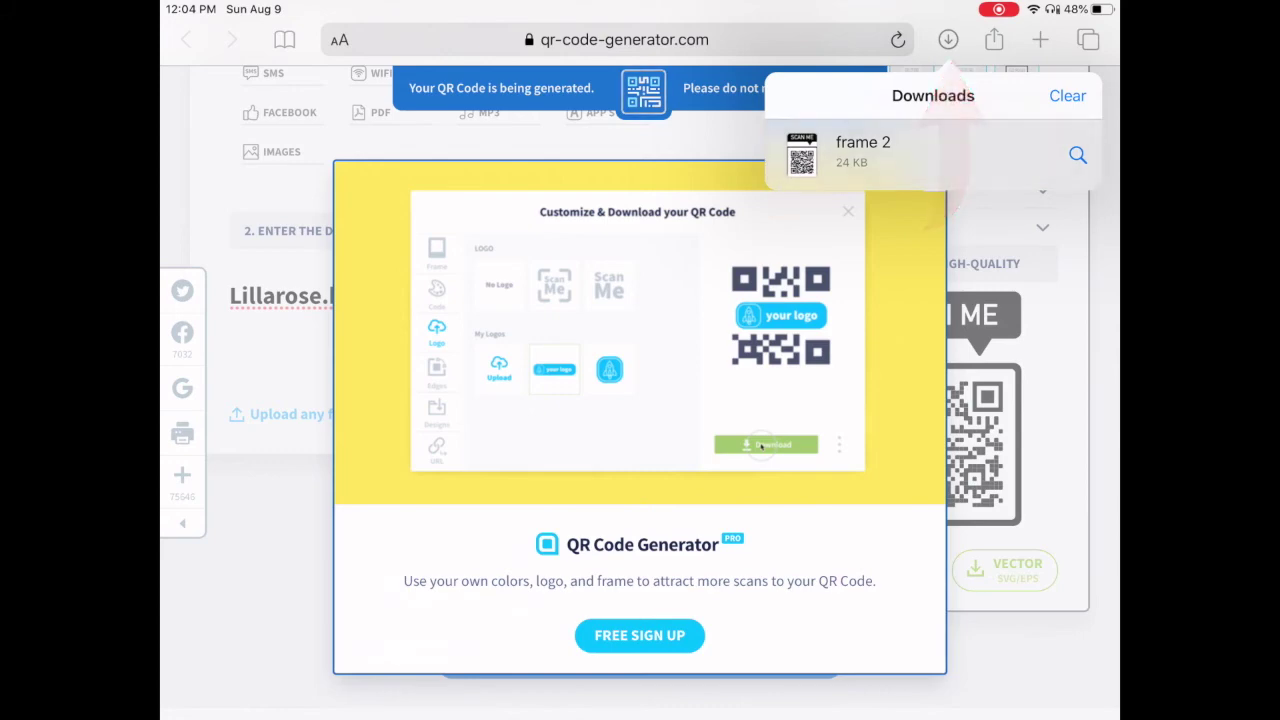
{"action": "left_click", "coordinate": [863, 152]}
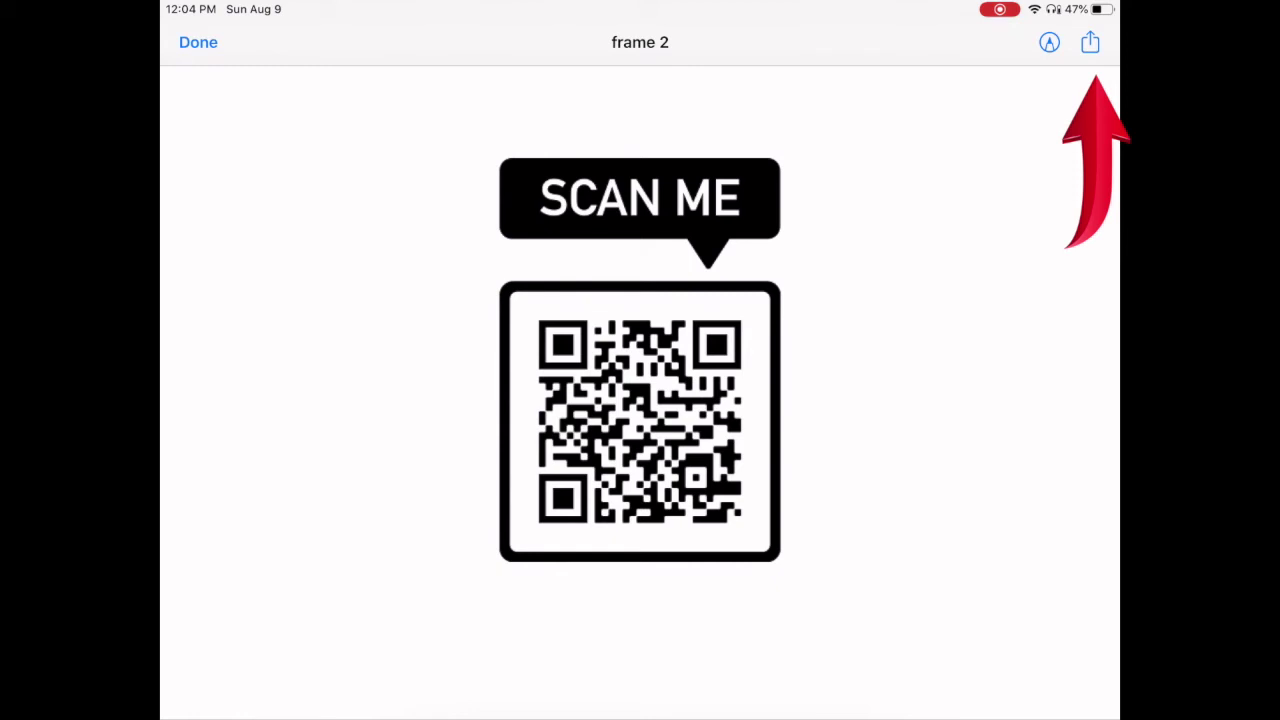
{"action": "left_click", "coordinate": [1090, 42]}
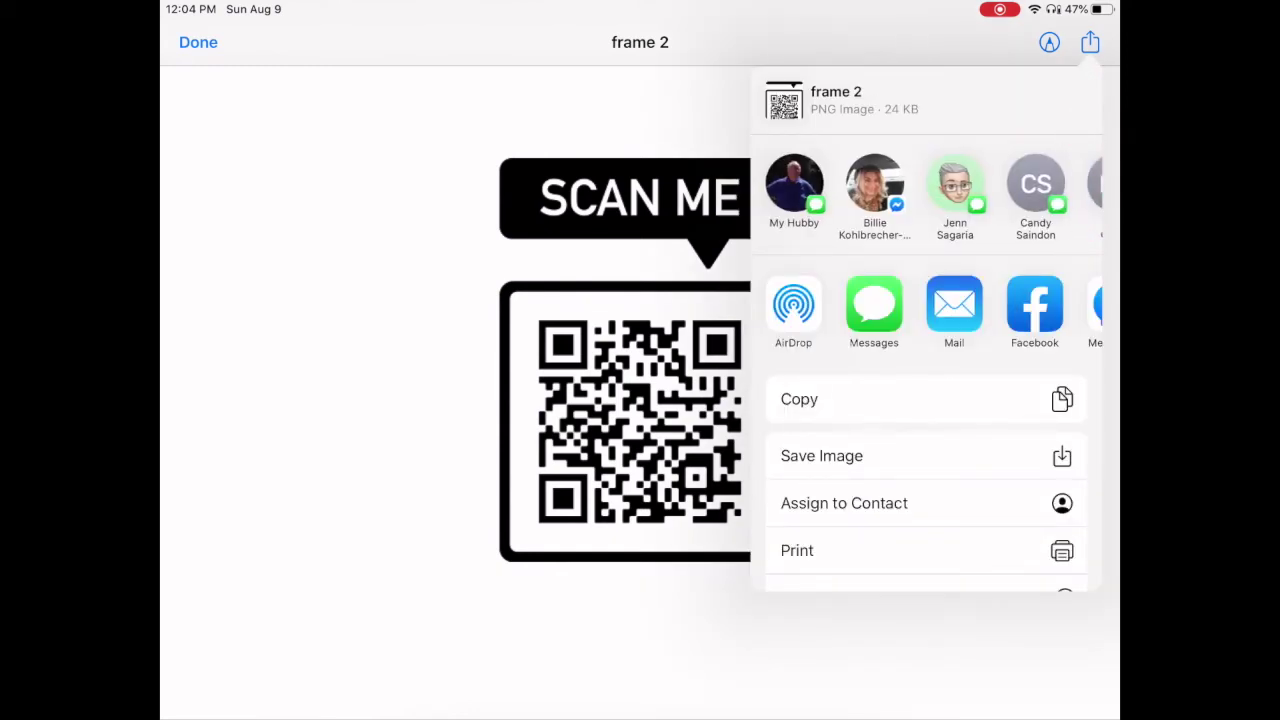
{"action": "left_click", "coordinate": [821, 455]}
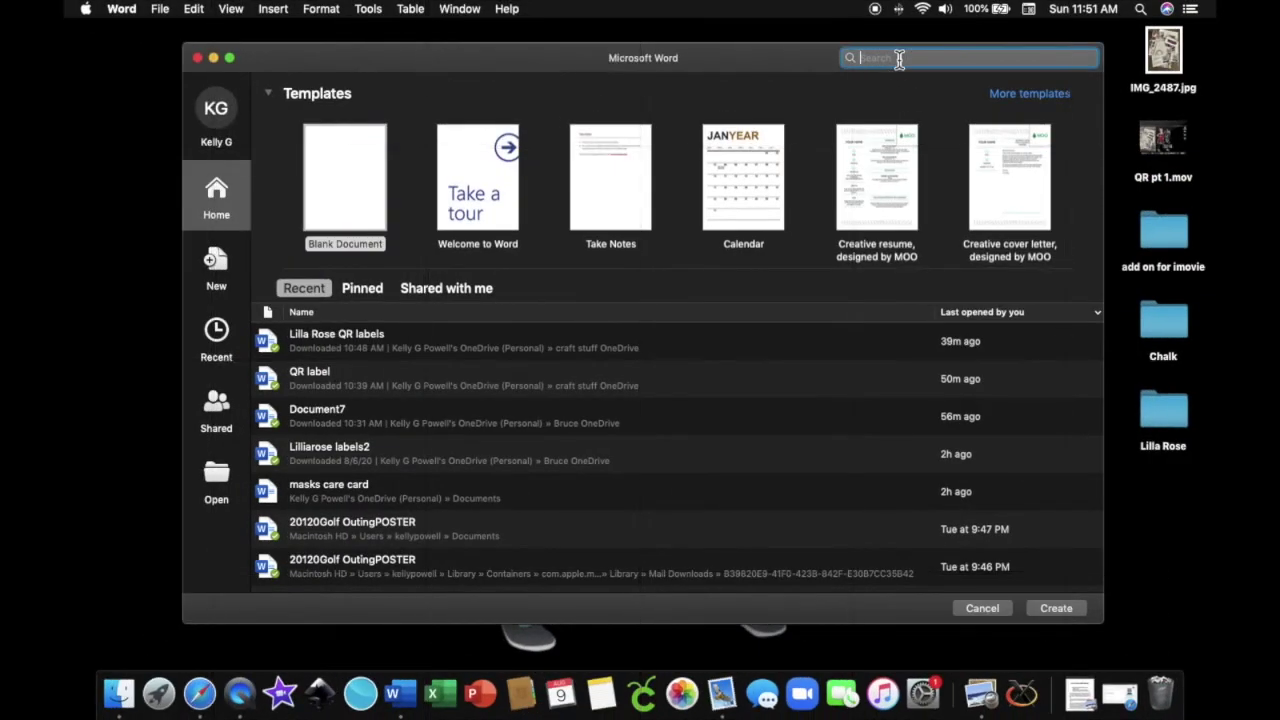
Search Word's template gallery for 'label'.
{"action": "type", "text": "lab"}
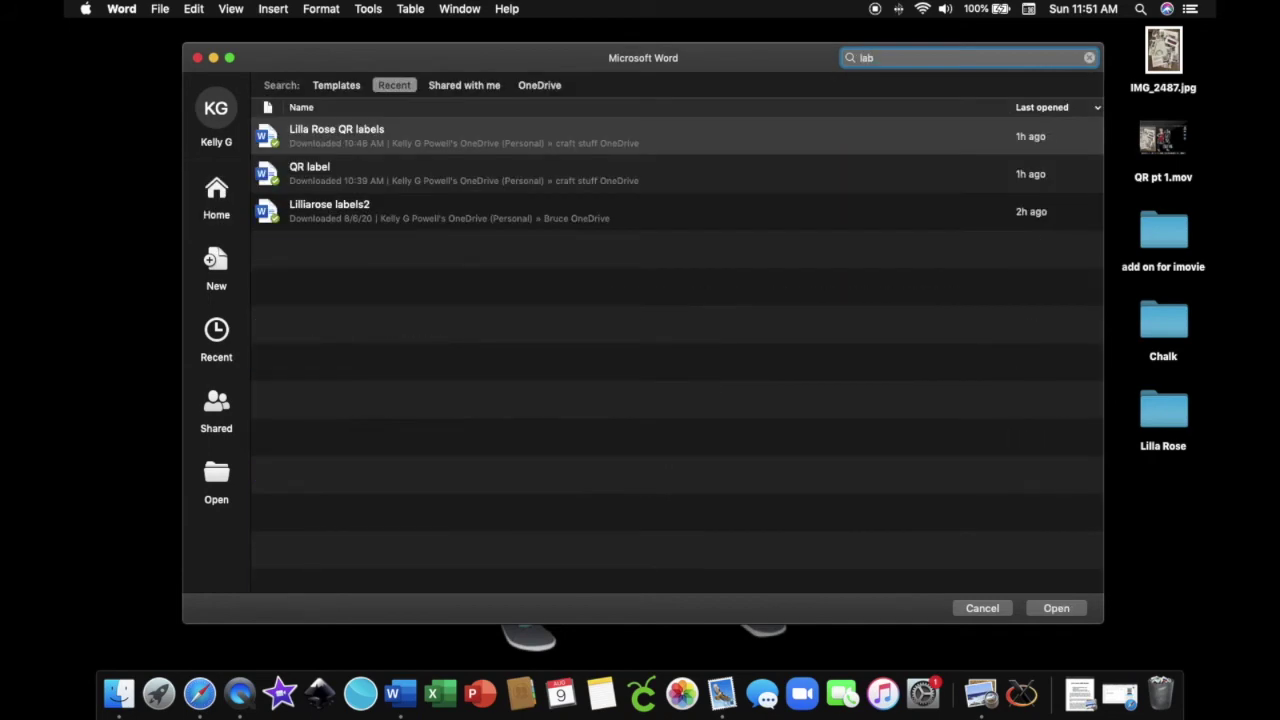
{"action": "left_click", "coordinate": [336, 87]}
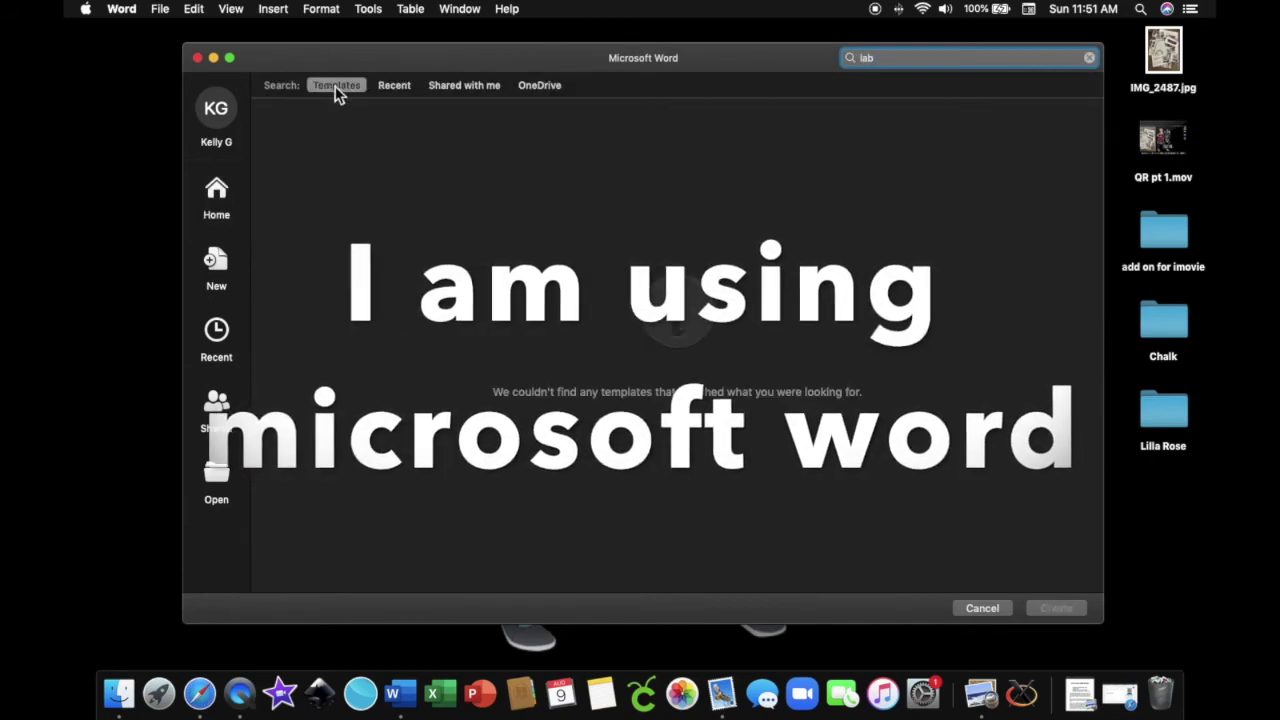
{"action": "type", "text": "el"}
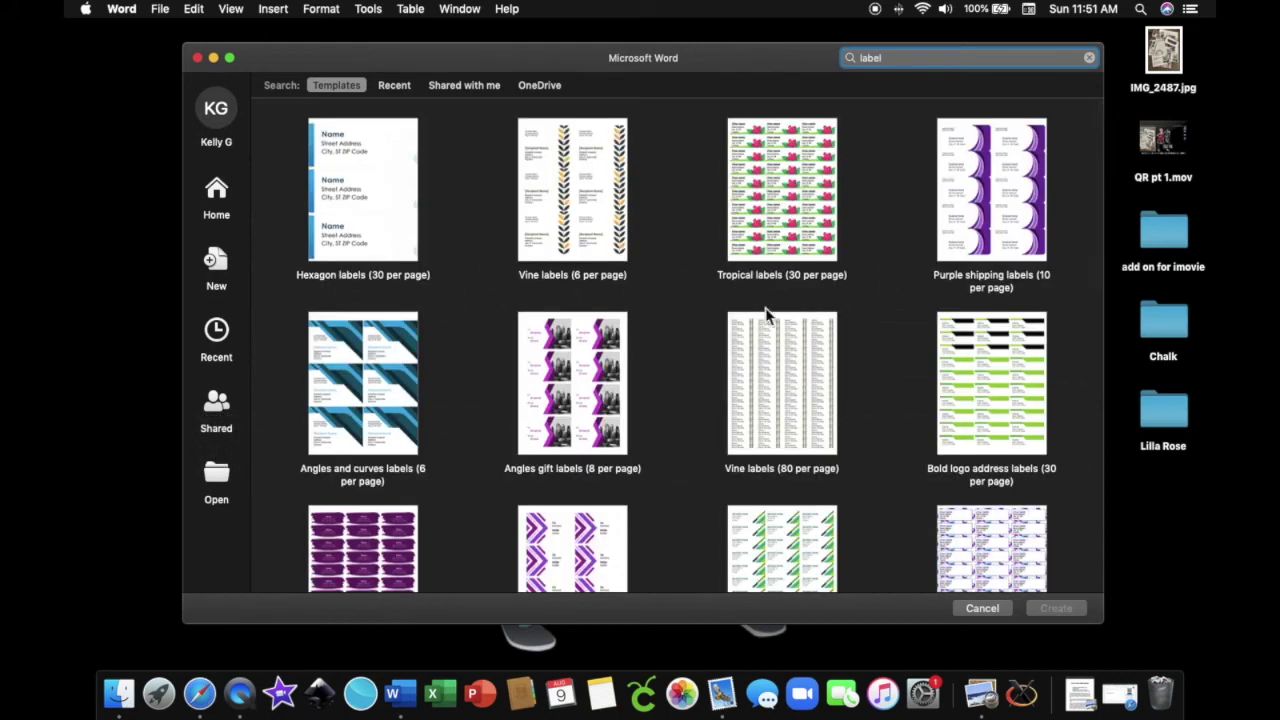
Create a new document from the Purple shipping labels (10 per page) template.
{"action": "scroll", "coordinate": [481, 298], "scroll_direction": "down", "scroll_amount": 5}
{"action": "scroll", "coordinate": [481, 298], "scroll_direction": "down", "scroll_amount": 10}
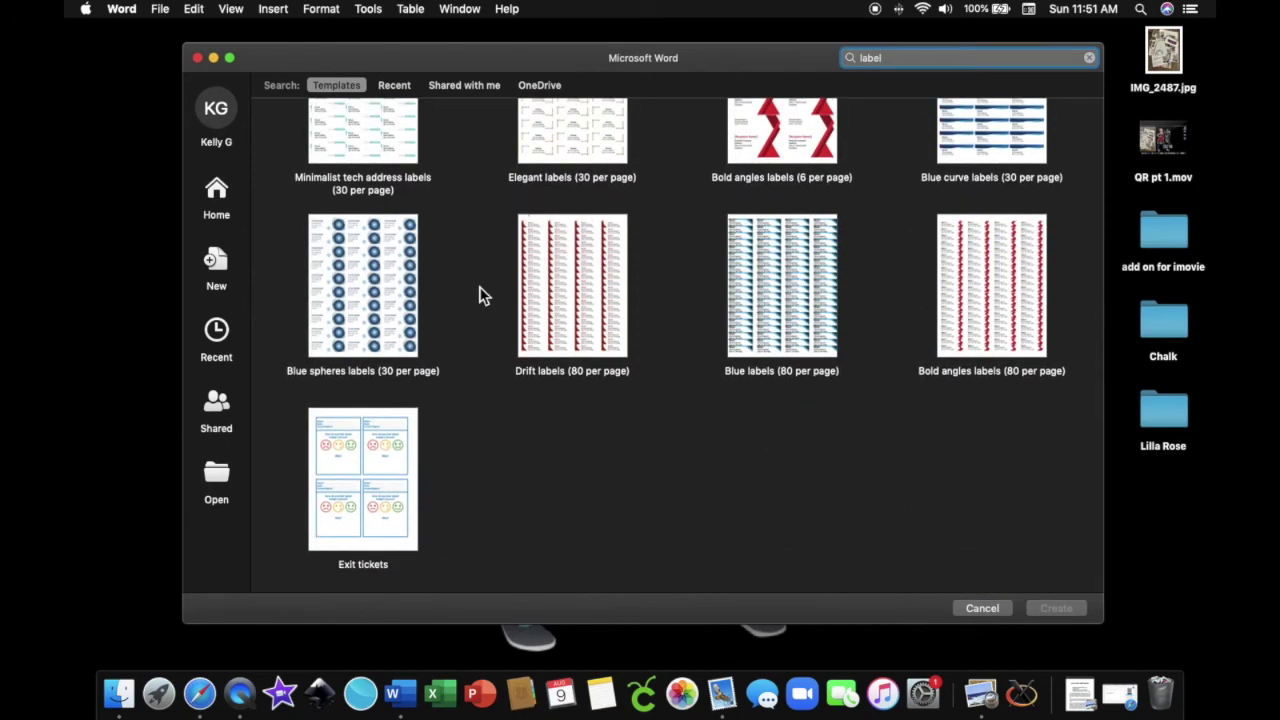
{"action": "scroll", "coordinate": [481, 296], "scroll_direction": "up", "scroll_amount": 2}
{"action": "scroll", "coordinate": [481, 296], "scroll_direction": "down", "scroll_amount": 2}
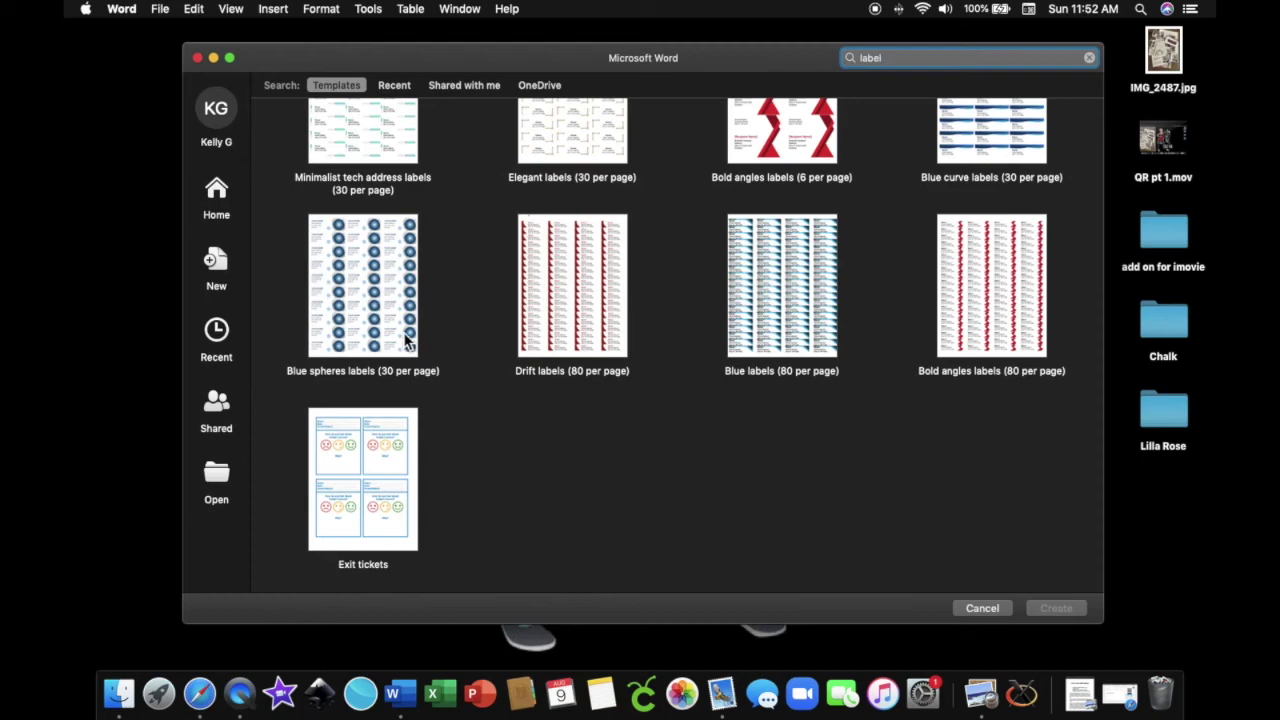
{"action": "scroll", "coordinate": [405, 320], "scroll_direction": "up", "scroll_amount": 4}
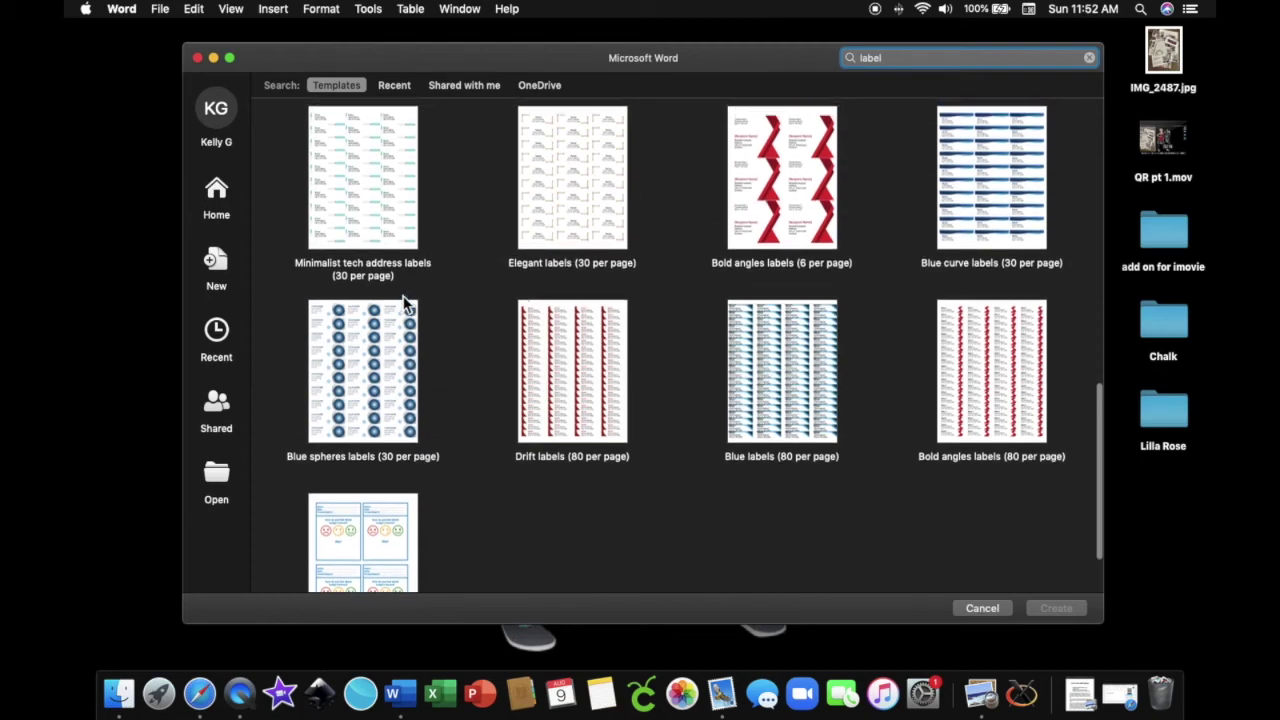
{"action": "scroll", "coordinate": [405, 305], "scroll_direction": "up", "scroll_amount": 1}
{"action": "scroll", "coordinate": [405, 305], "scroll_direction": "up", "scroll_amount": 3}
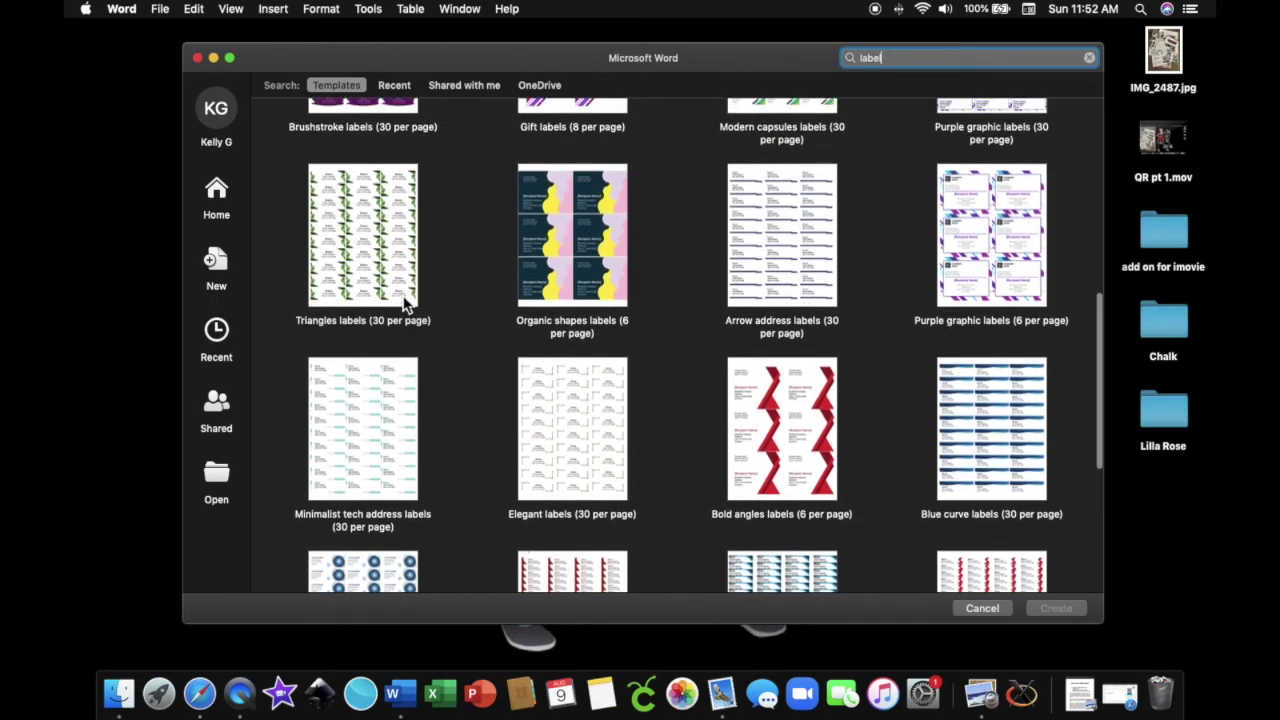
{"action": "scroll", "coordinate": [405, 305], "scroll_direction": "up", "scroll_amount": 5}
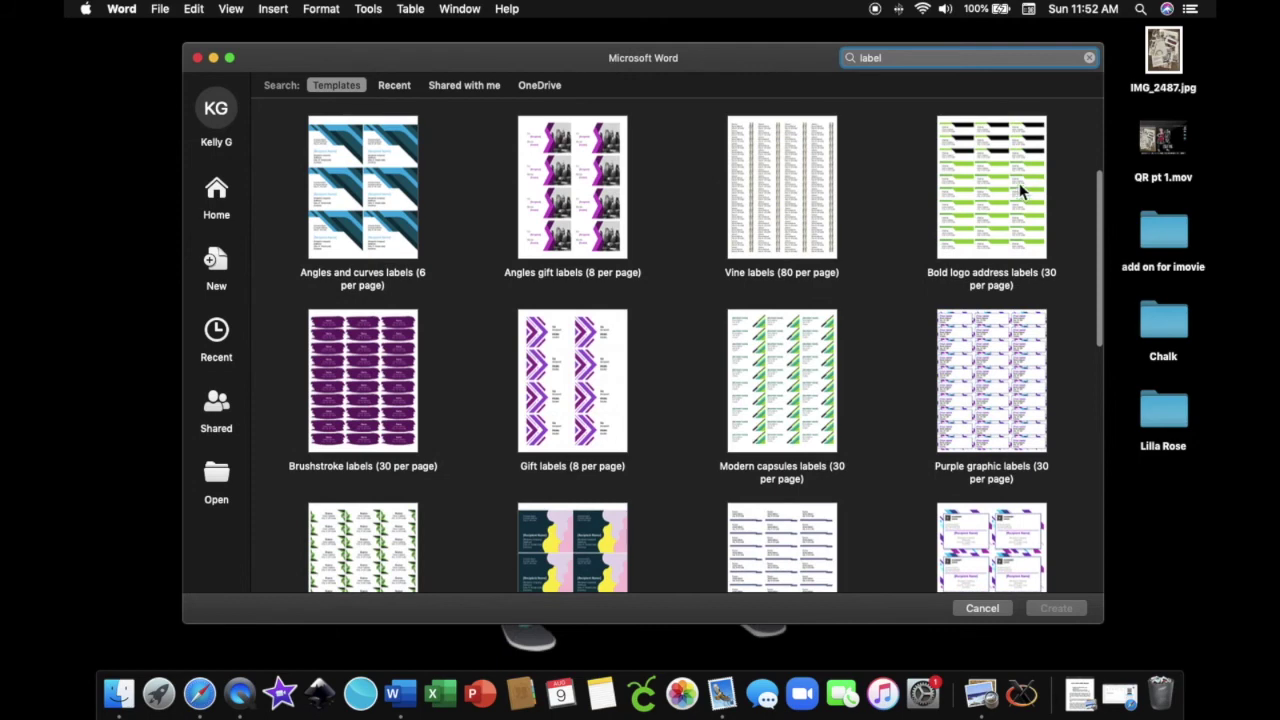
{"action": "scroll", "coordinate": [996, 236], "scroll_direction": "up", "scroll_amount": 4}
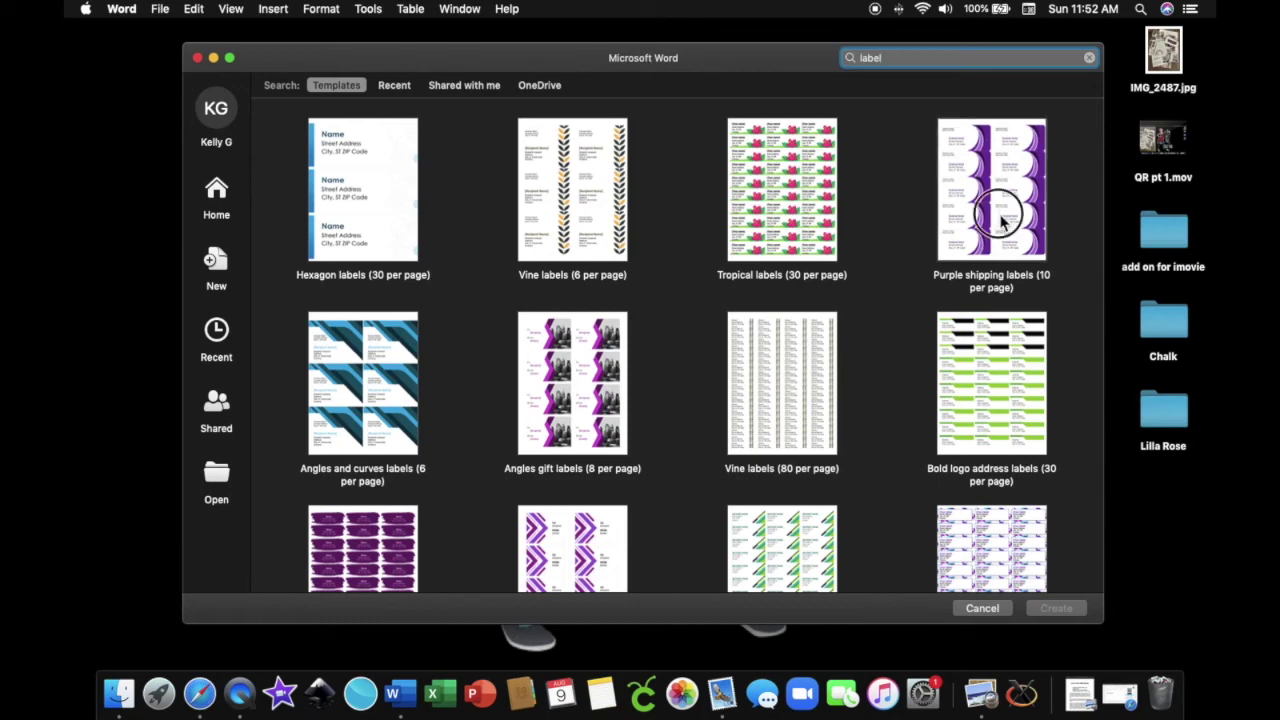
{"action": "double_click", "coordinate": [1003, 222]}
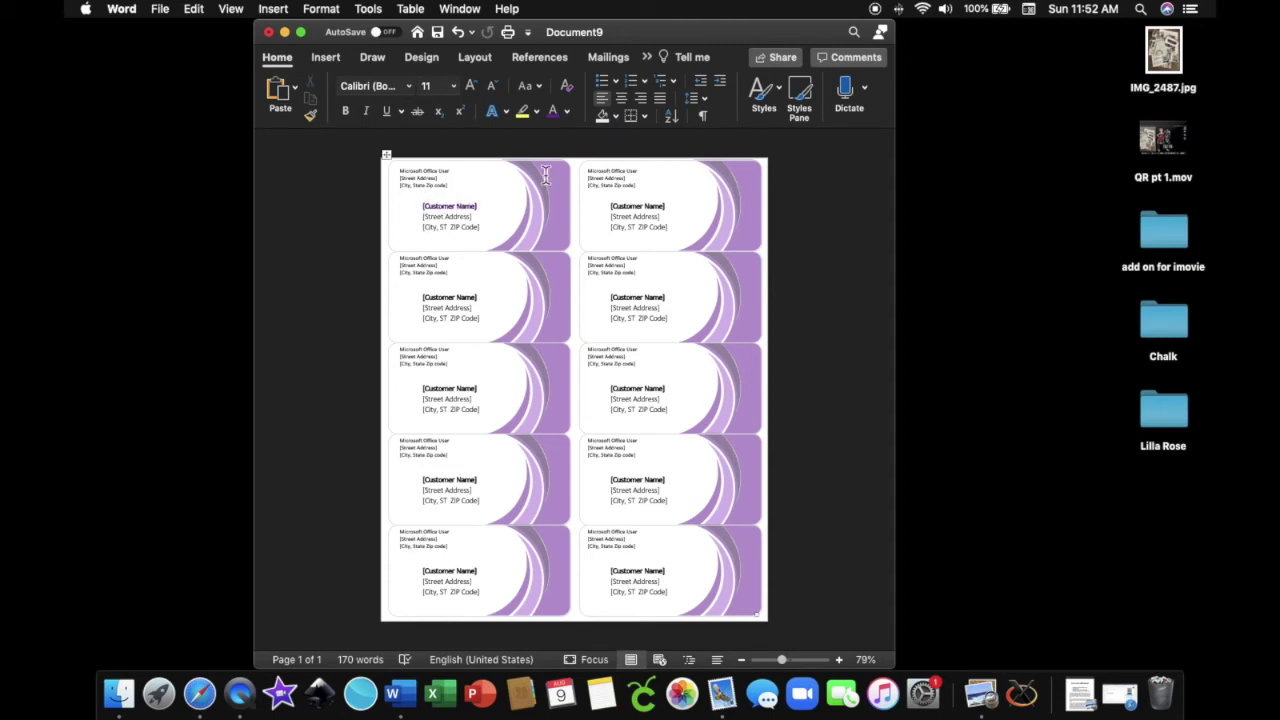
Drag frame.png from the Lilla Rose folder onto the label sheet, close the folder, and select the image.
{"action": "double_click", "coordinate": [1163, 415]}
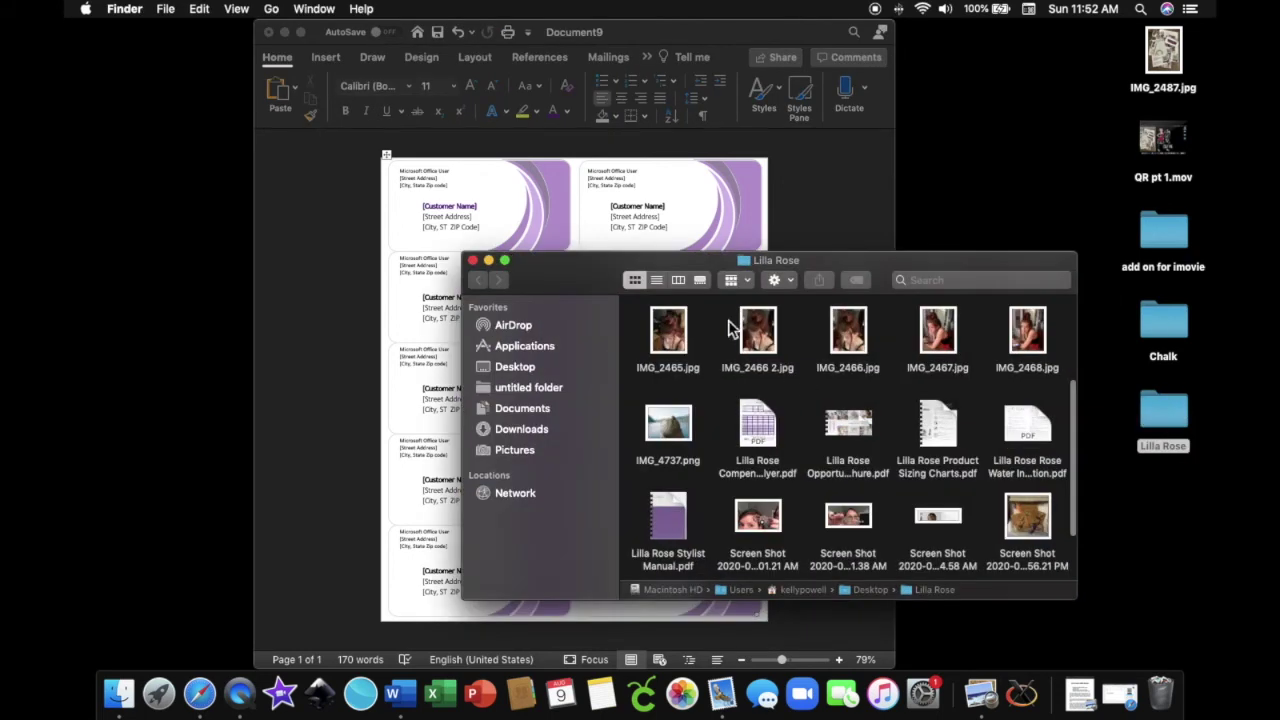
{"action": "scroll", "coordinate": [697, 474], "scroll_direction": "down", "scroll_amount": 4}
{"action": "scroll", "coordinate": [697, 474], "scroll_direction": "up", "scroll_amount": 5}
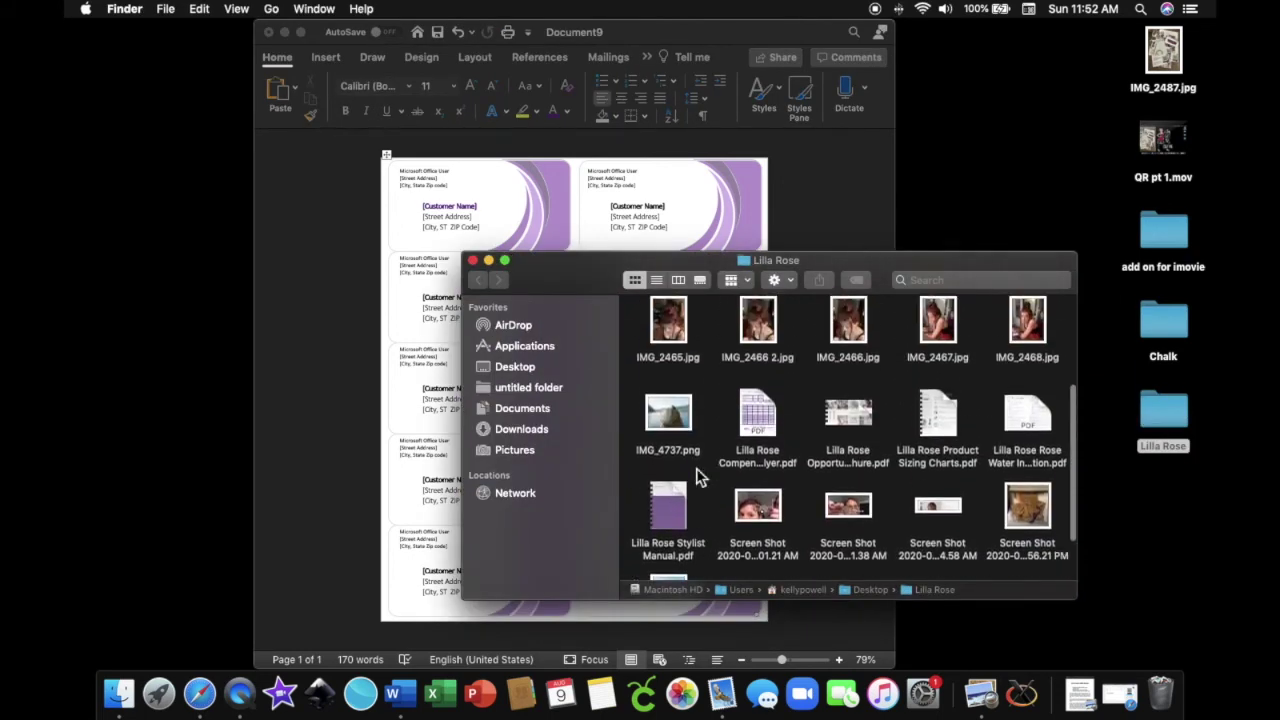
{"action": "left_click", "coordinate": [908, 264]}
{"action": "left_click_drag", "start_coordinate": [908, 264], "coordinate": [974, 262]}
{"action": "scroll", "coordinate": [903, 402], "scroll_direction": "up", "scroll_amount": 3}
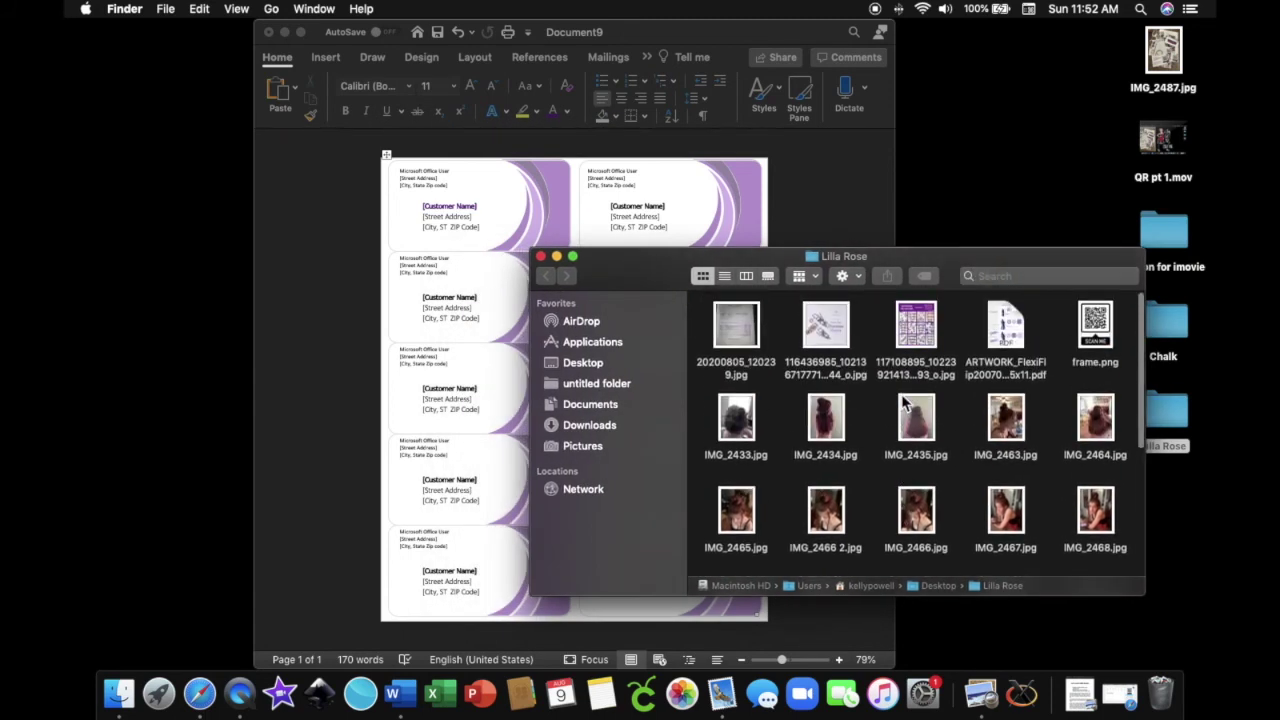
{"action": "left_click_drag", "start_coordinate": [1095, 322], "coordinate": [474, 320]}
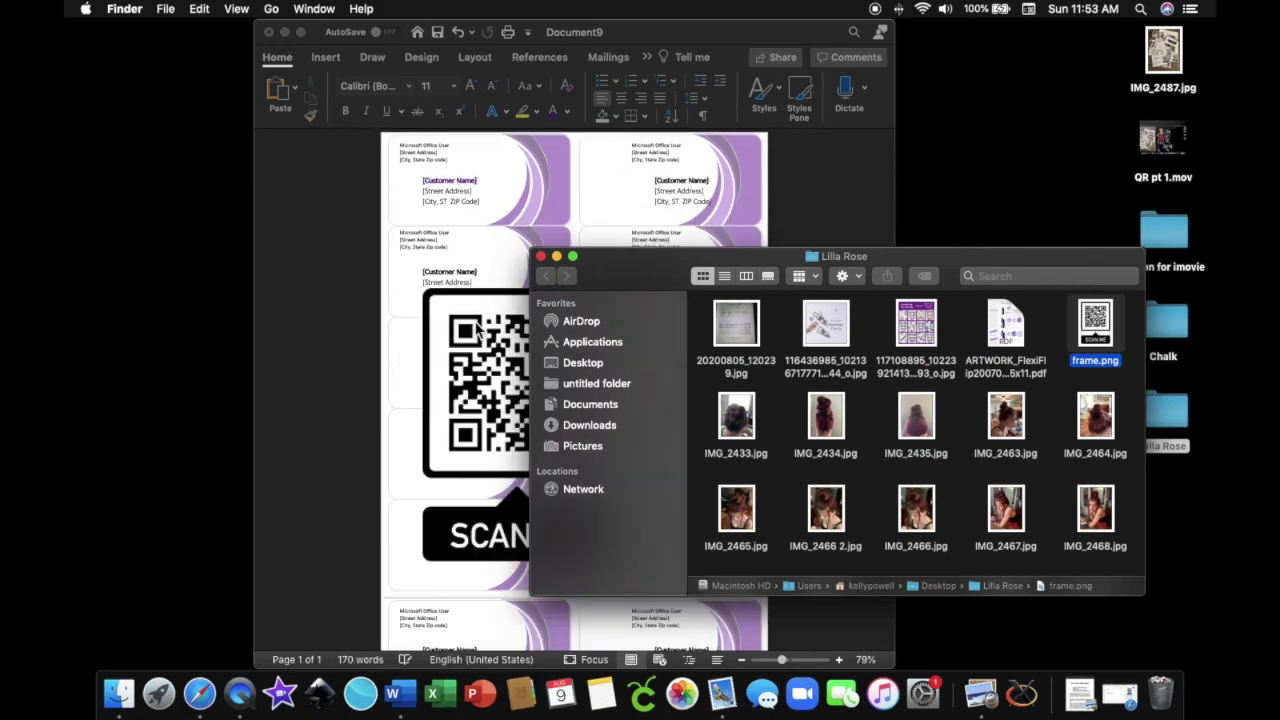
{"action": "left_click", "coordinate": [540, 257]}
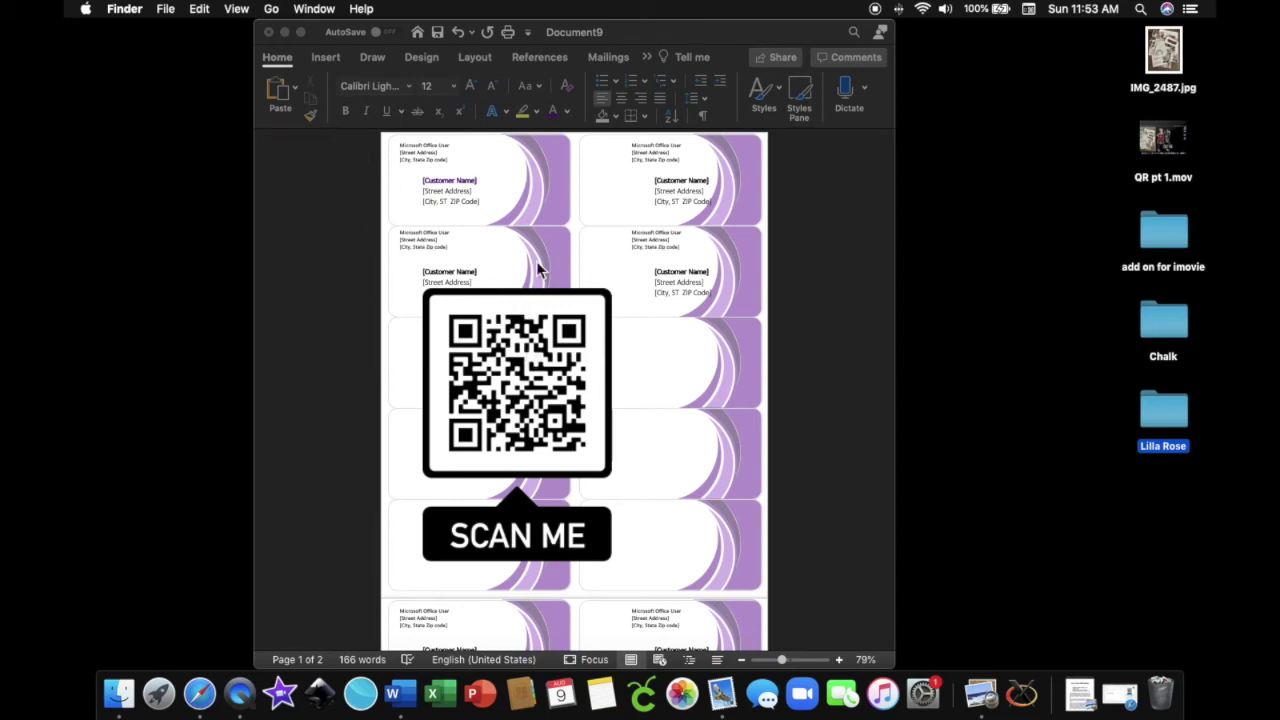
{"action": "left_click", "coordinate": [530, 398]}
{"action": "left_click", "coordinate": [549, 418]}
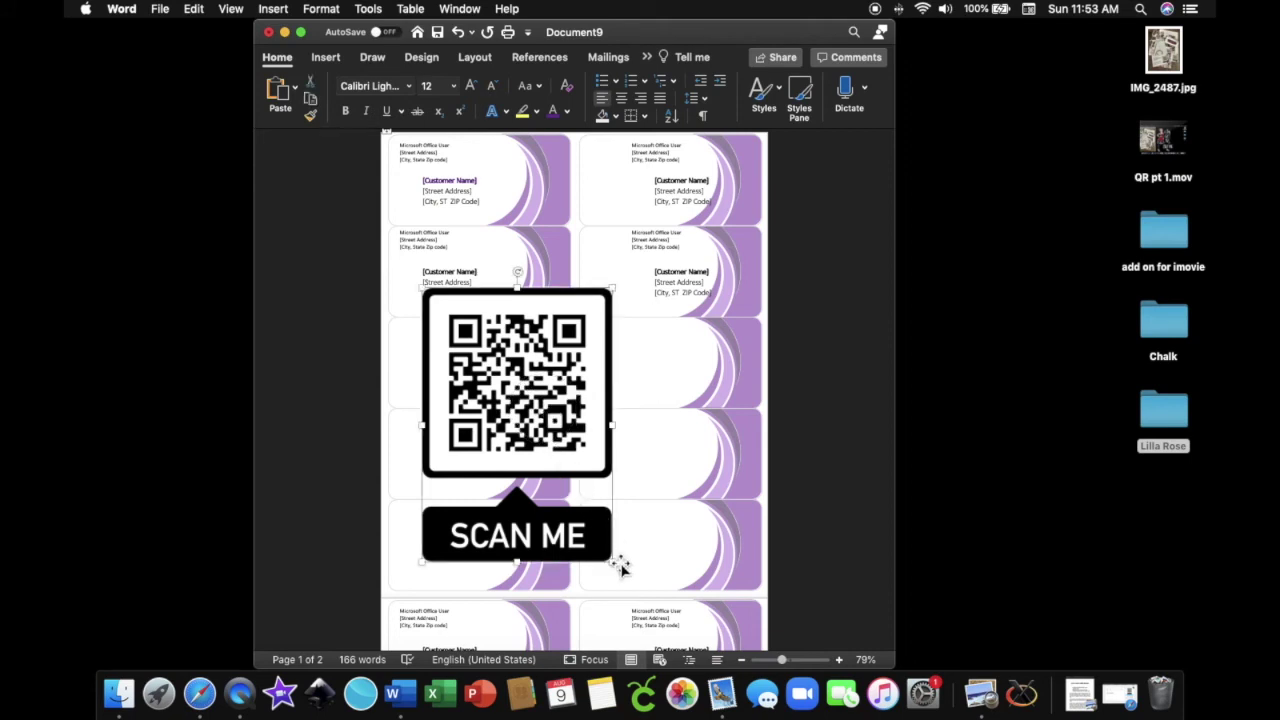
Shrink the QR image to about 1.19 × 1.72 inches.
{"action": "left_click_drag", "start_coordinate": [614, 566], "coordinate": [490, 388]}
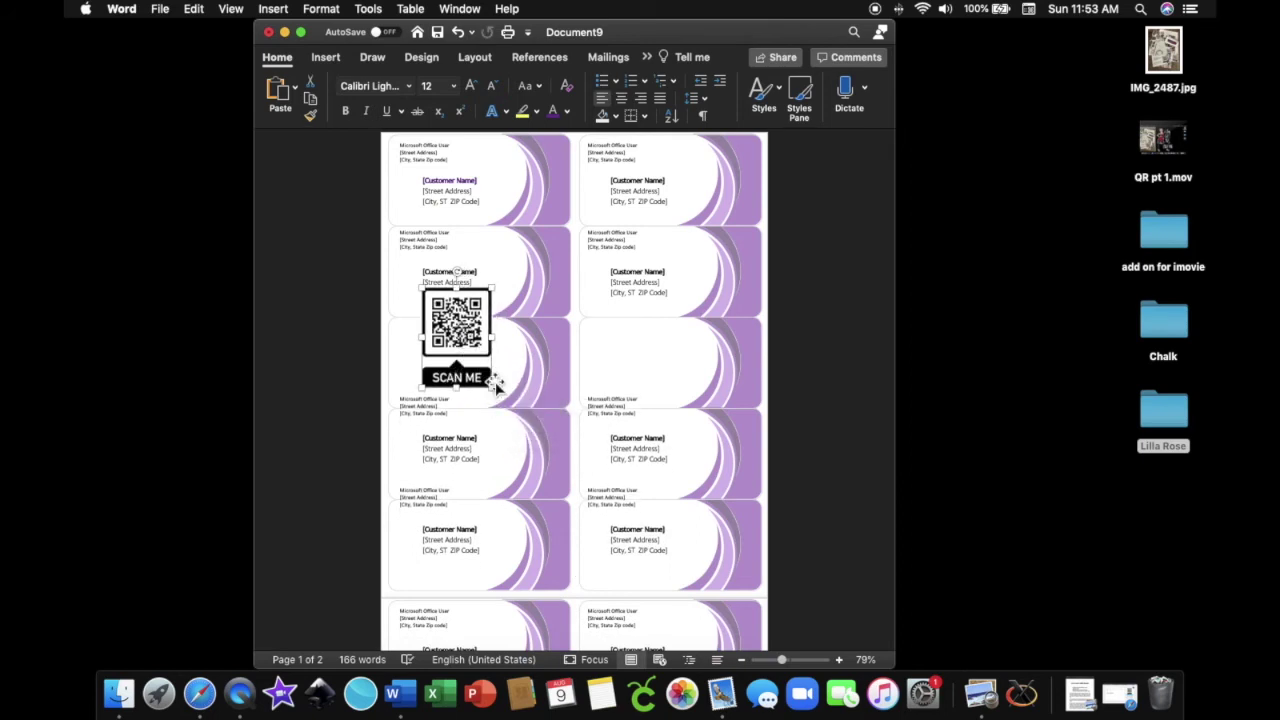
{"action": "left_click", "coordinate": [493, 391]}
{"action": "left_click_drag", "start_coordinate": [494, 392], "coordinate": [482, 372]}
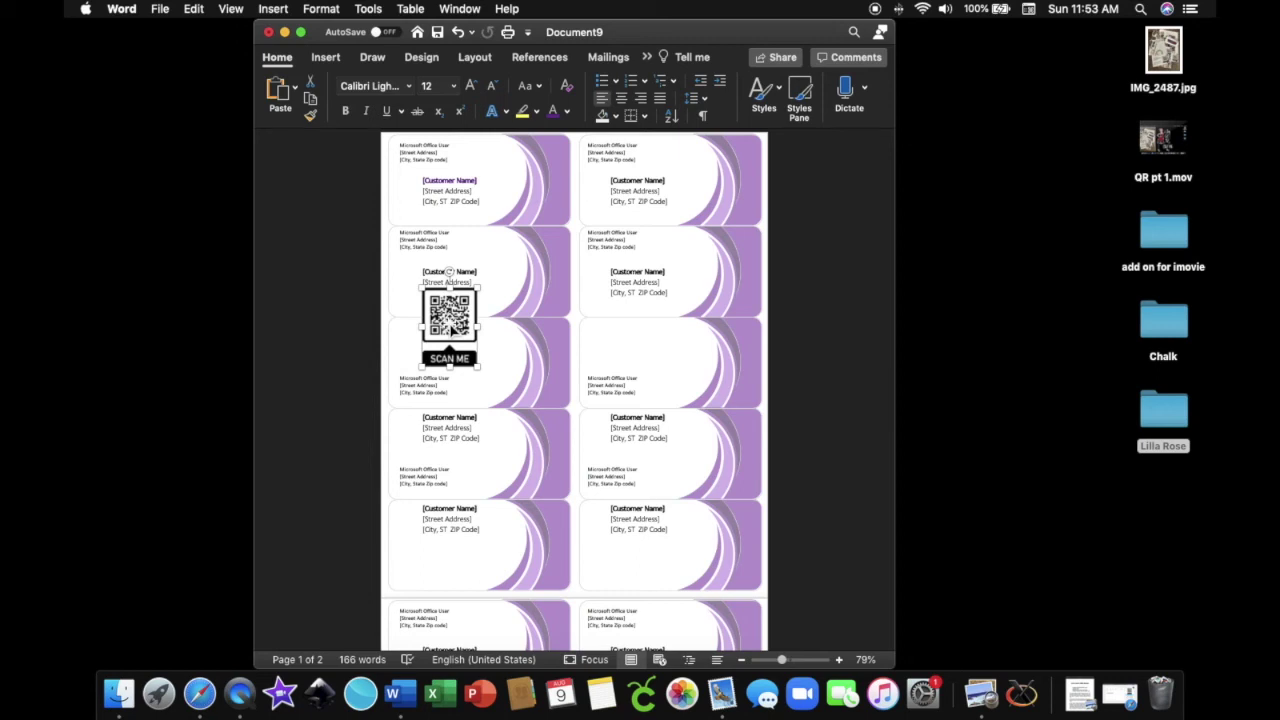
Set the QR image's text wrapping to Behind Text.
{"action": "right_click", "coordinate": [447, 325]}
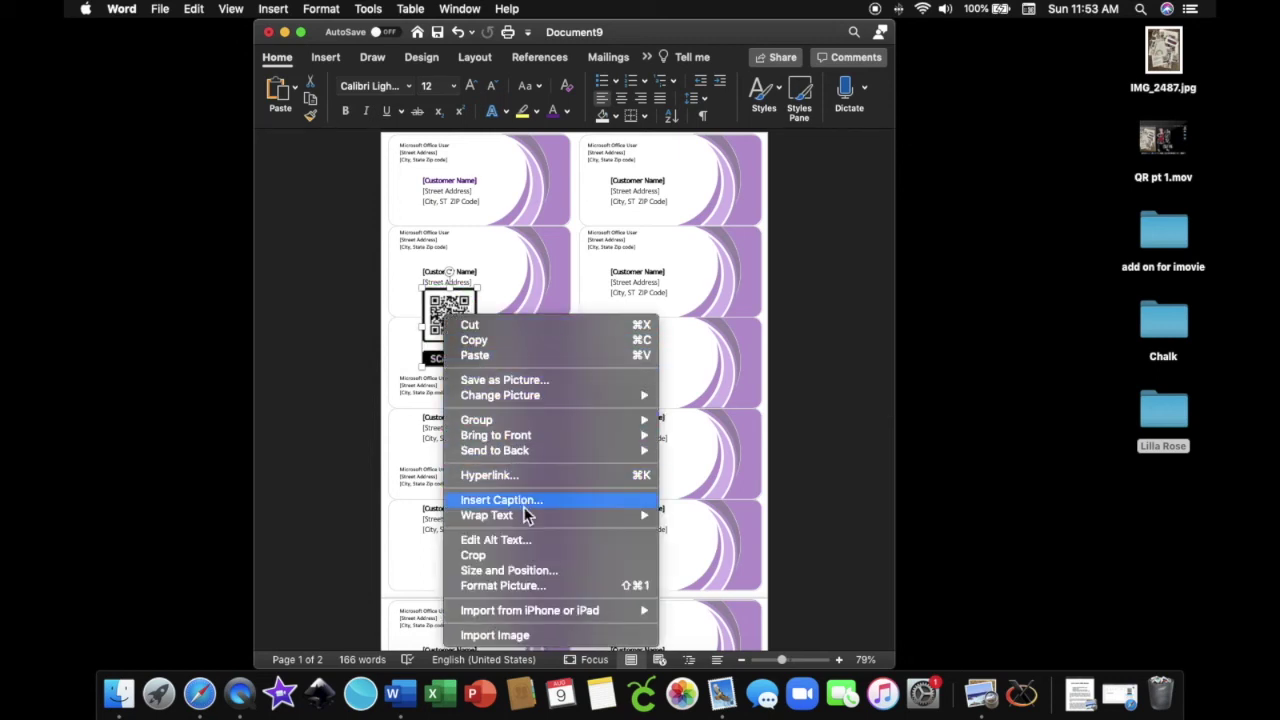
{"action": "mouse_move", "coordinate": [531, 520]}
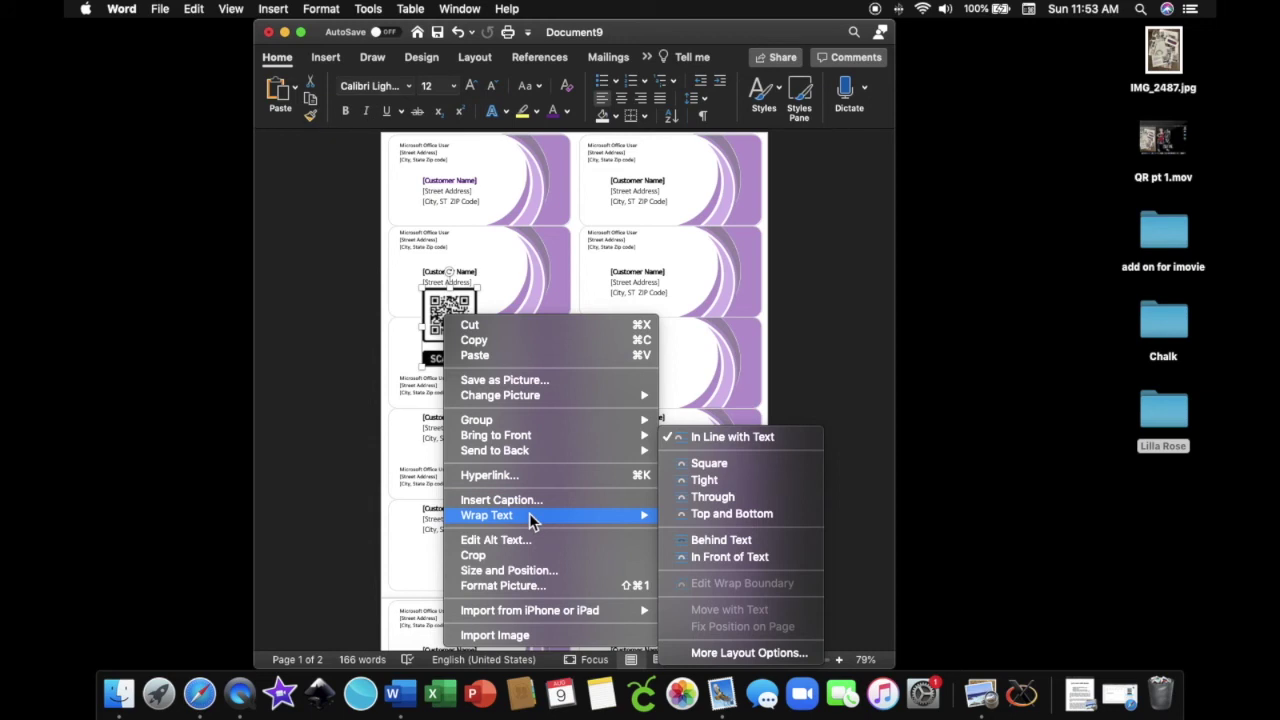
{"action": "left_click", "coordinate": [735, 545]}
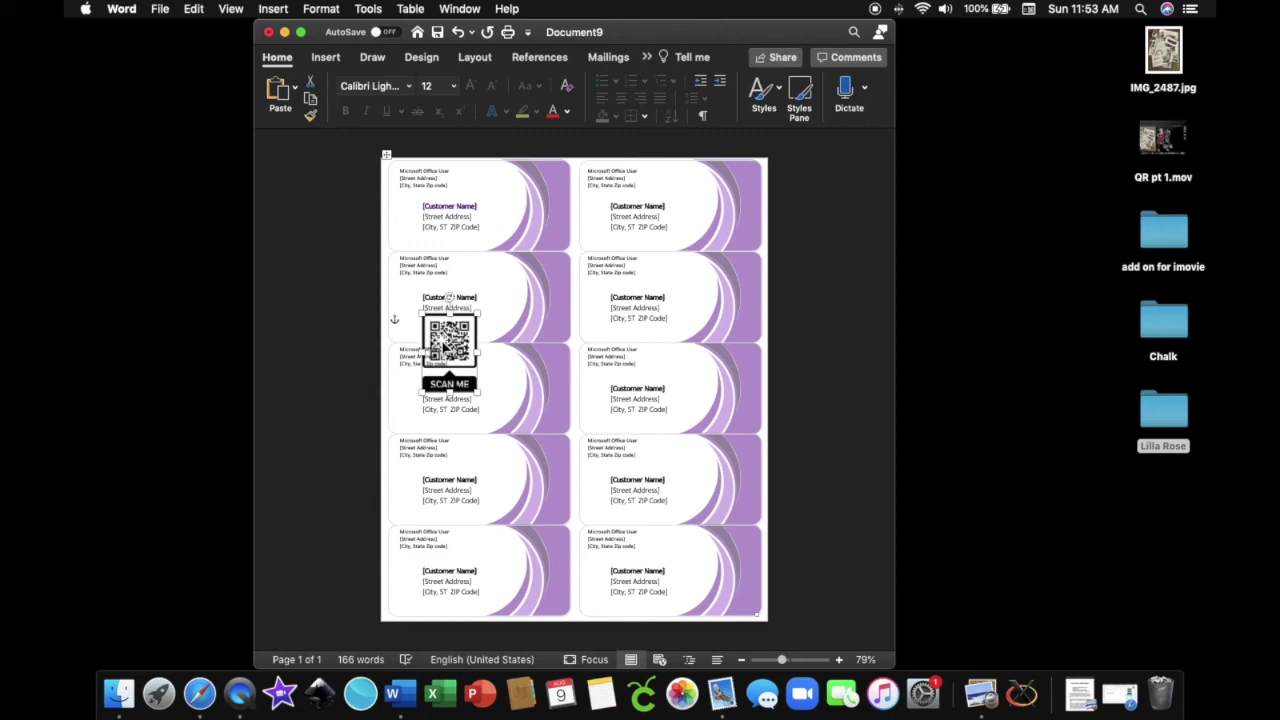
Move the QR image into the first label and shrink it to 0.99 × 1.42 inches.
{"action": "left_click", "coordinate": [446, 338]}
{"action": "left_click_drag", "start_coordinate": [446, 338], "coordinate": [503, 195]}
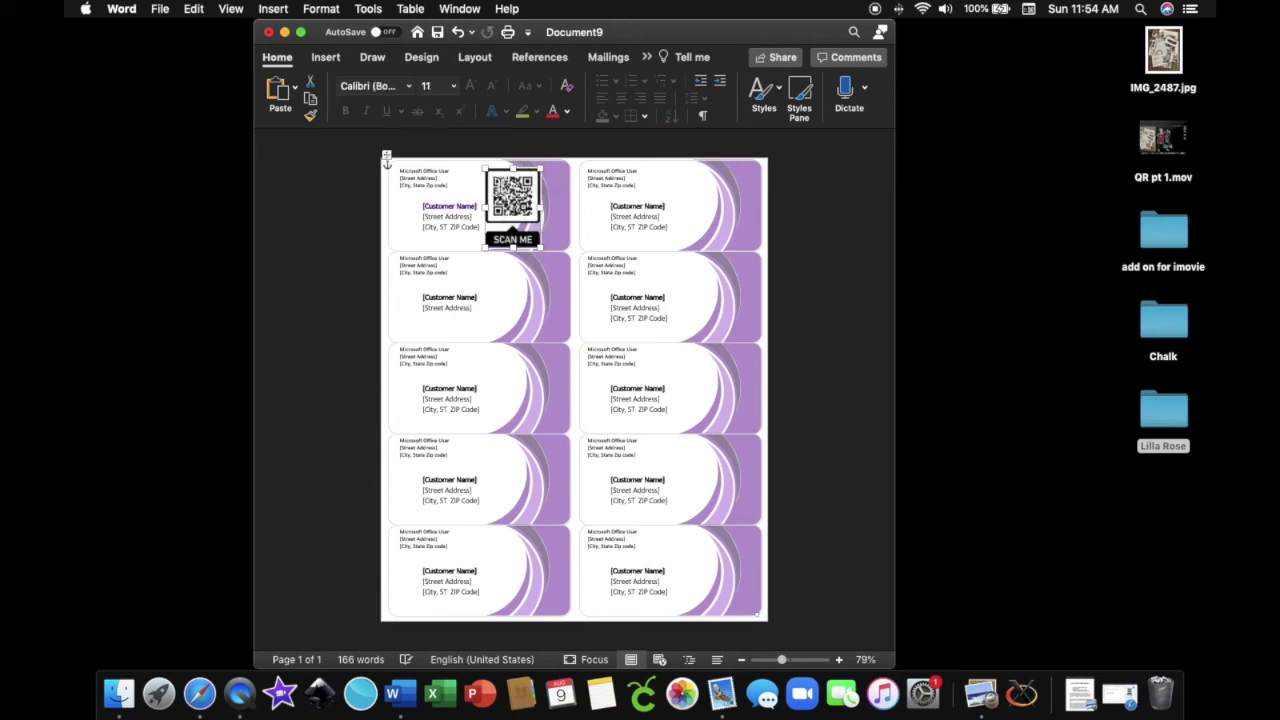
{"action": "left_click", "coordinate": [542, 250]}
{"action": "left_click_drag", "start_coordinate": [546, 256], "coordinate": [519, 212]}
{"action": "left_click", "coordinate": [510, 200]}
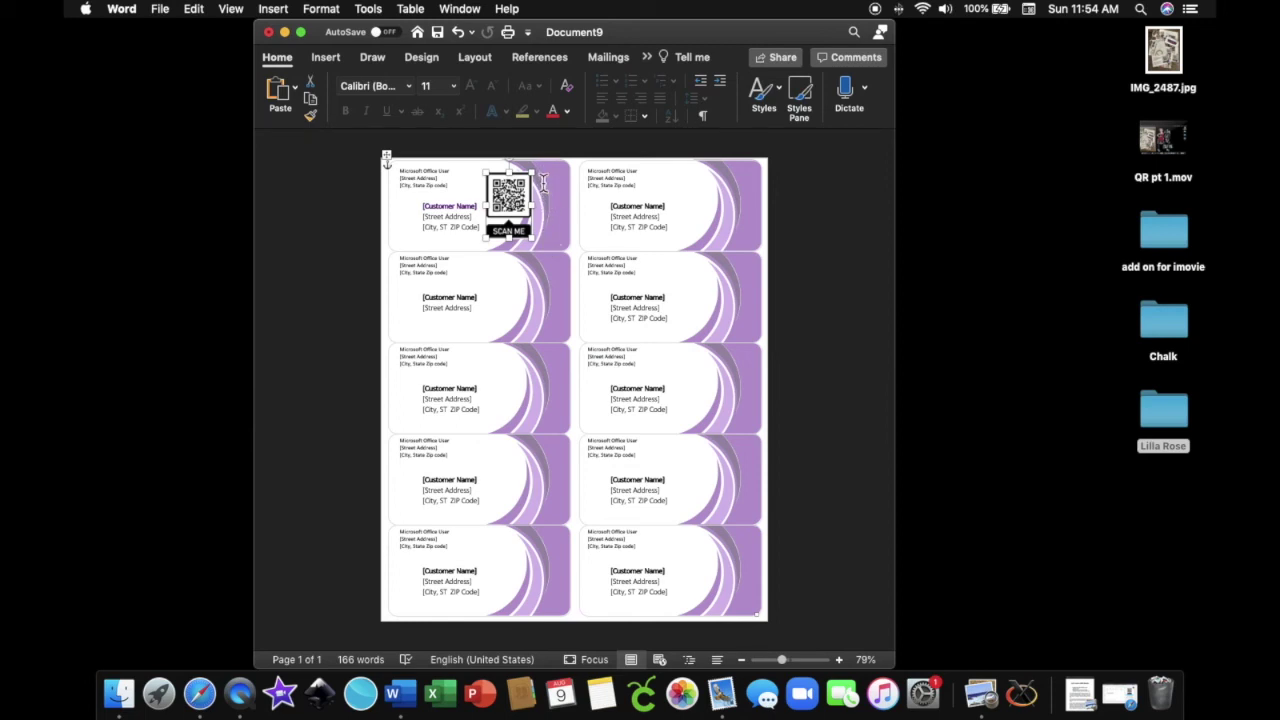
Copy the resized QR code image.
{"action": "left_click", "coordinate": [449, 206]}
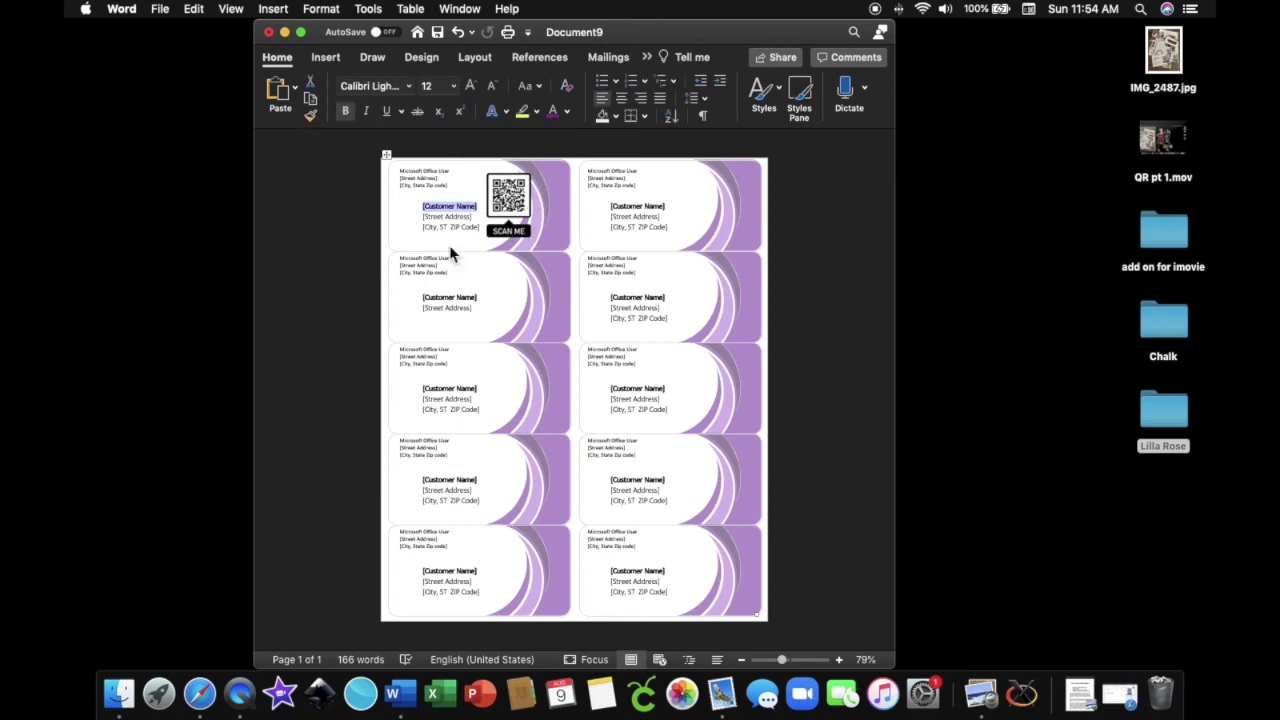
{"action": "left_click", "coordinate": [521, 208]}
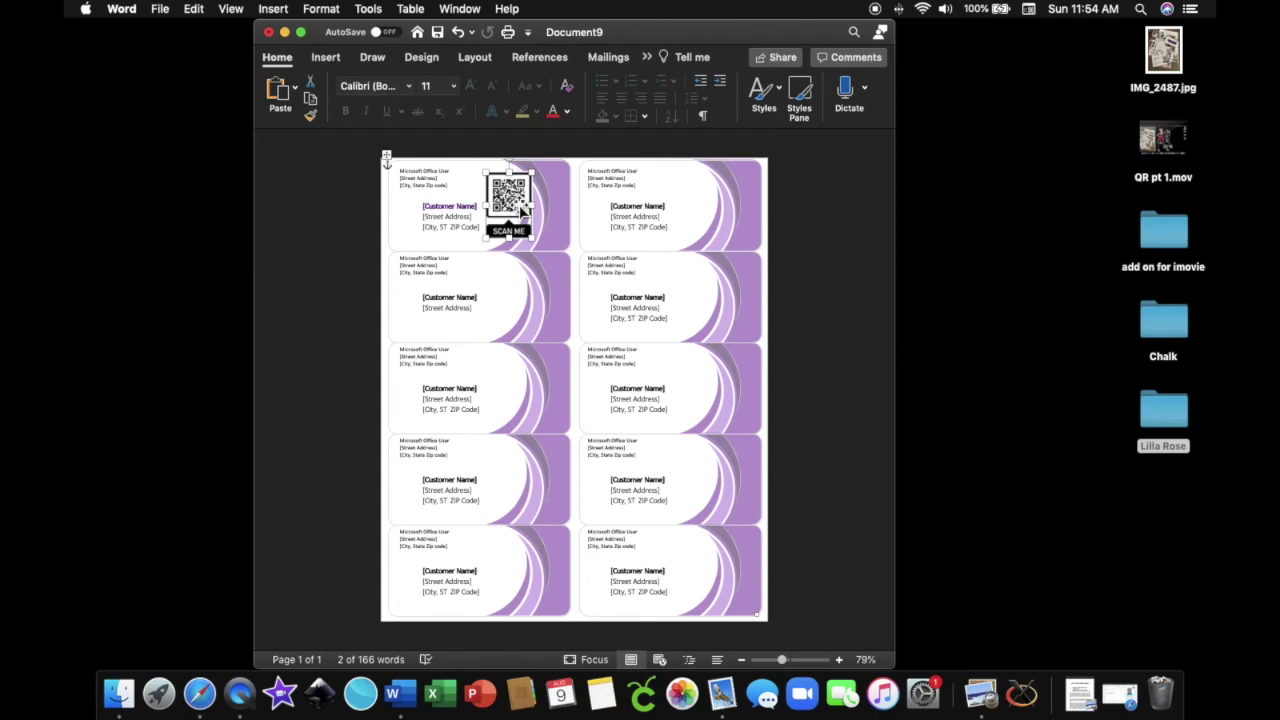
{"action": "right_click", "coordinate": [520, 207]}
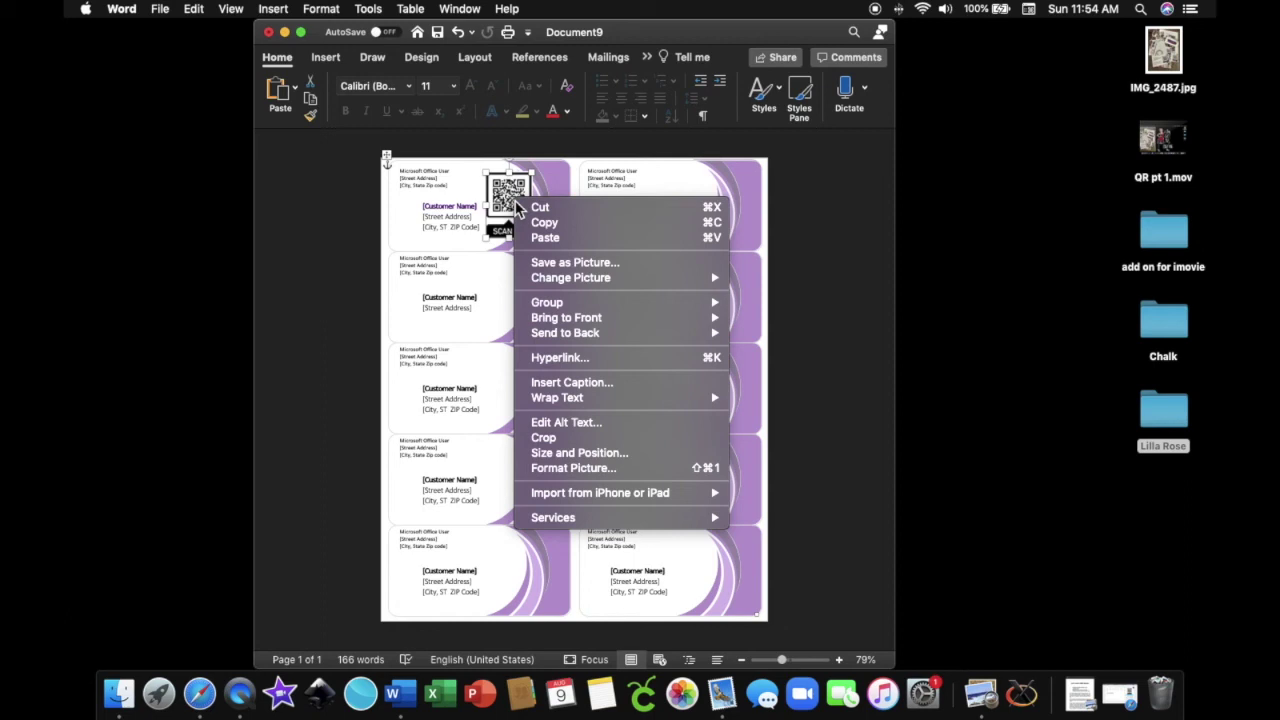
{"action": "left_click", "coordinate": [548, 224]}
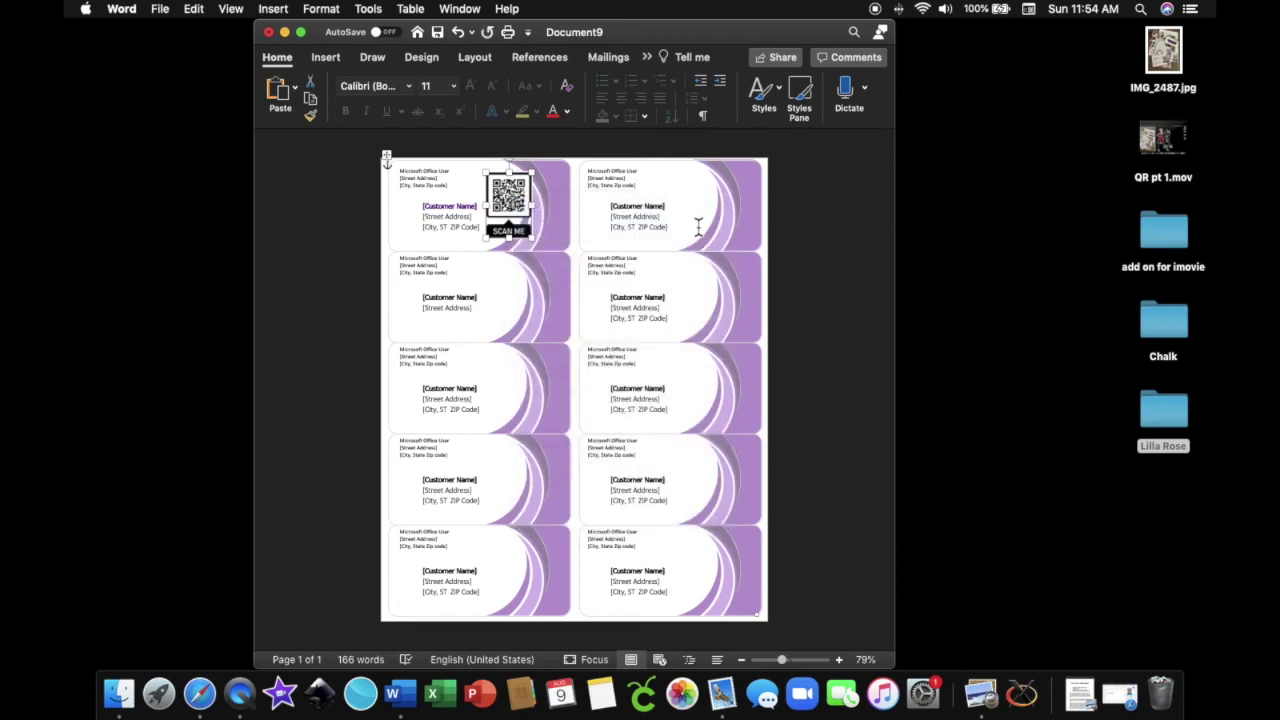
{"action": "left_click", "coordinate": [680, 227]}
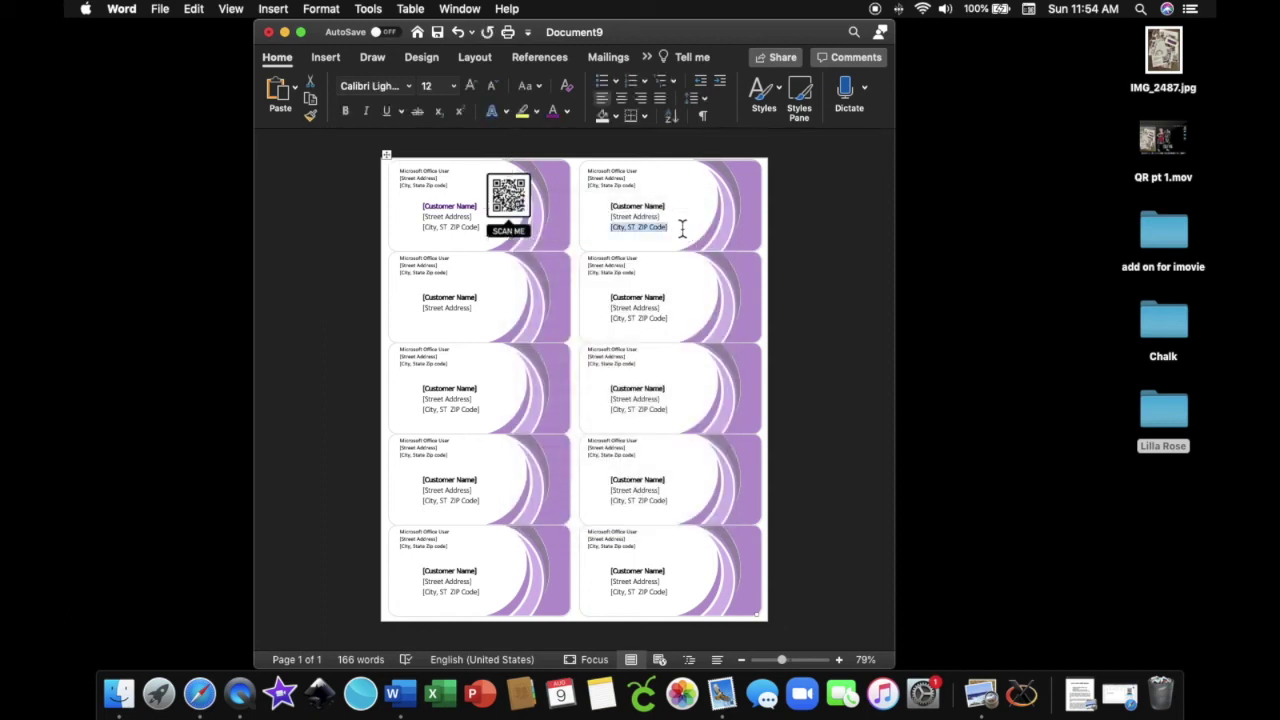
Paste a QR copy into the top-right label and move it to the upper right.
{"action": "right_click", "coordinate": [681, 228]}
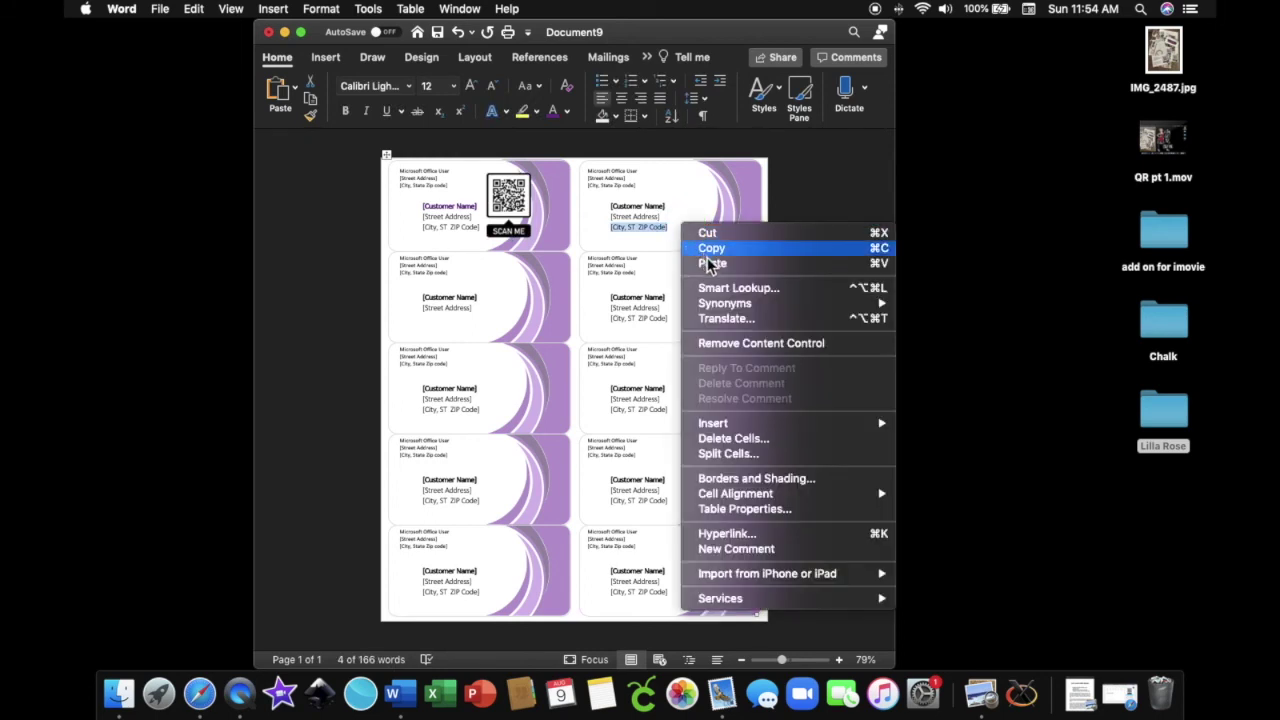
{"action": "left_click", "coordinate": [711, 264]}
{"action": "left_click_drag", "start_coordinate": [603, 245], "coordinate": [706, 202]}
Paste a QR copy into the second-row left label, shift it right, then close without saving.
{"action": "left_click", "coordinate": [491, 314]}
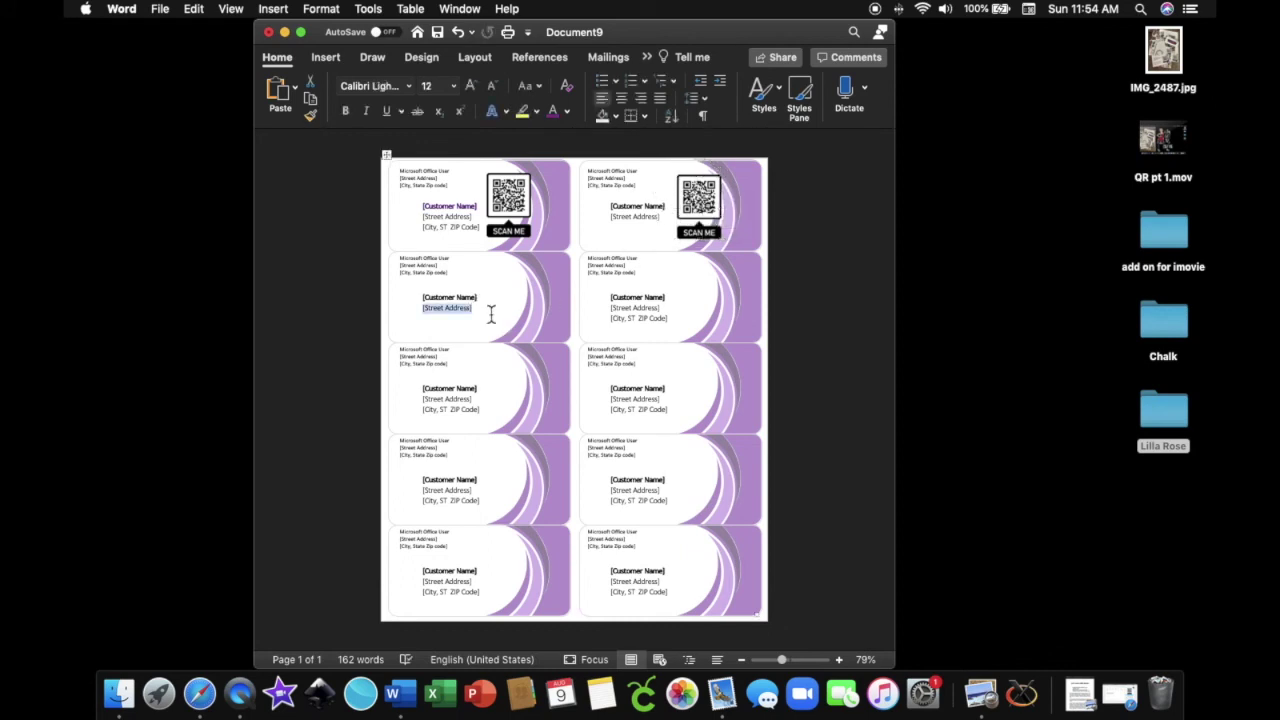
{"action": "right_click", "coordinate": [491, 314]}
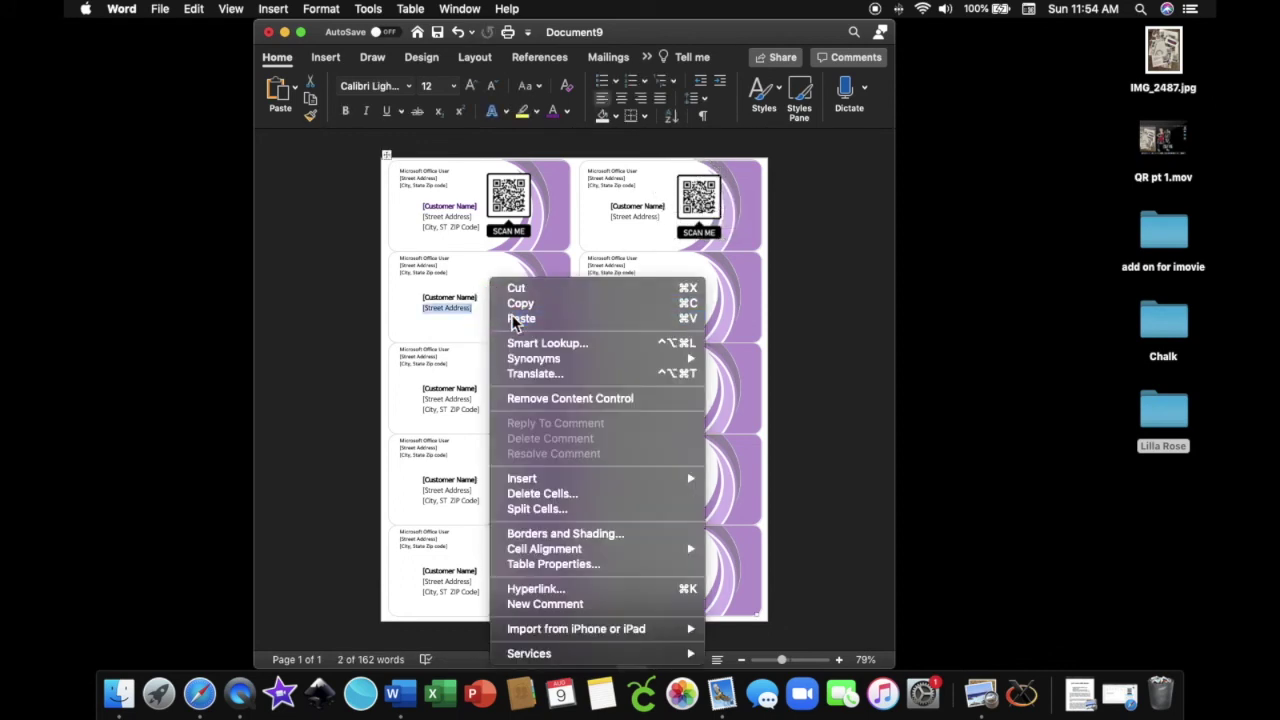
{"action": "left_click", "coordinate": [511, 314]}
{"action": "left_click", "coordinate": [430, 318]}
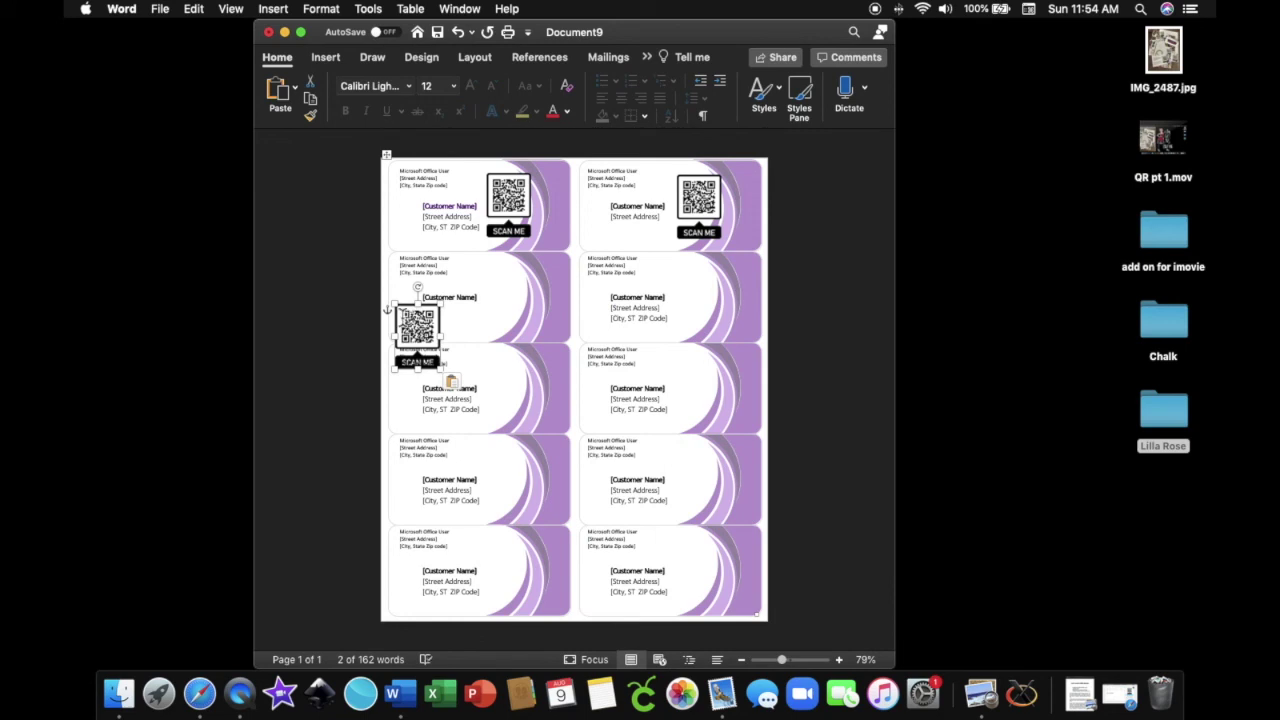
{"action": "left_click_drag", "start_coordinate": [418, 330], "coordinate": [506, 296]}
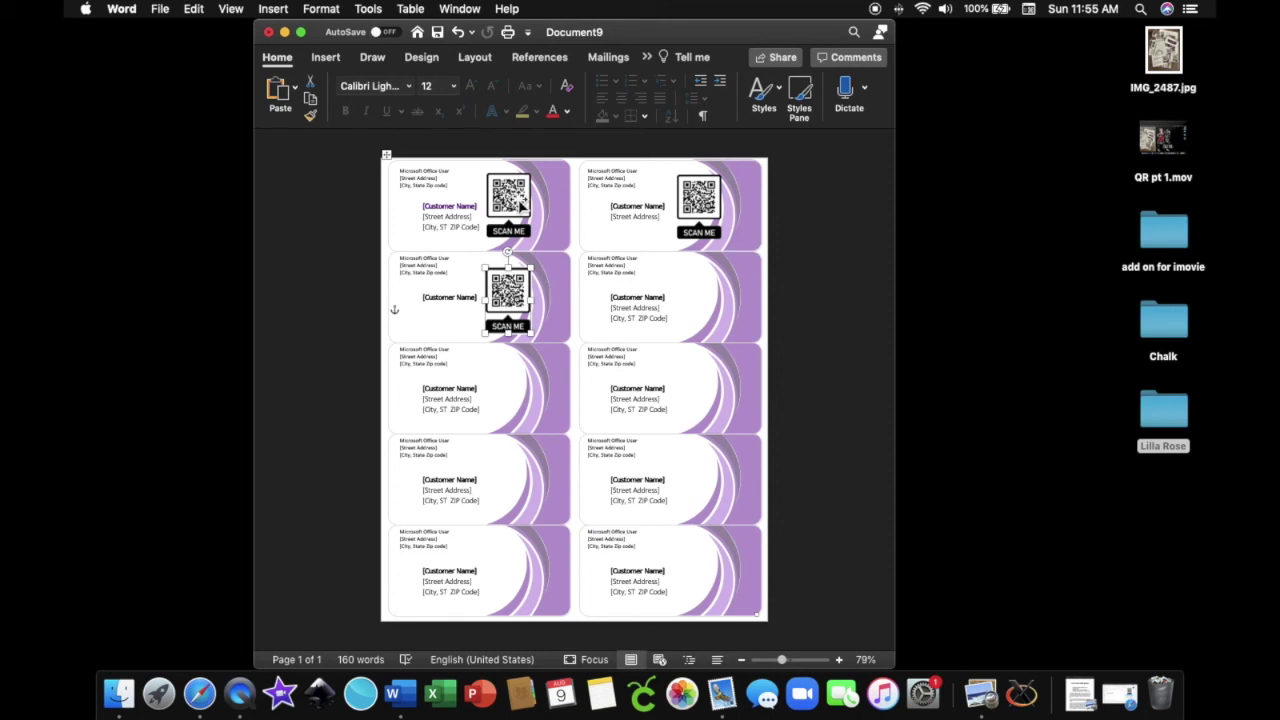
{"action": "left_click", "coordinate": [268, 32]}
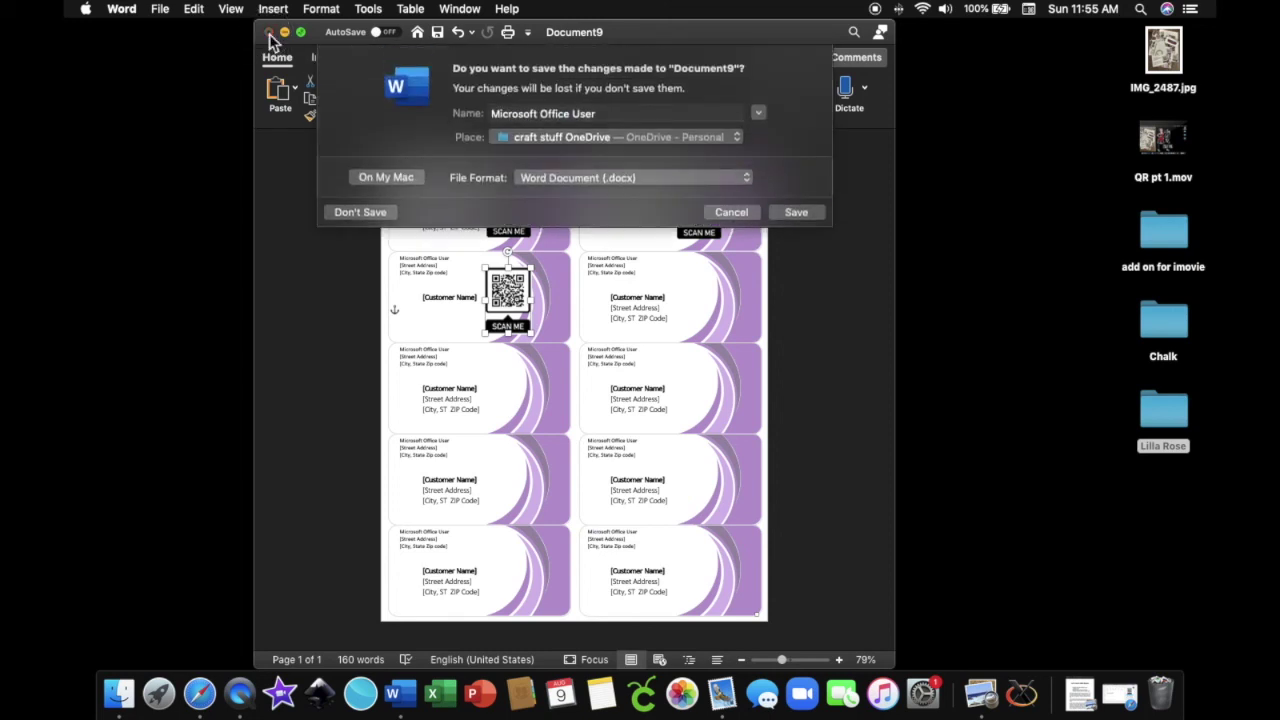
{"action": "left_click", "coordinate": [380, 216]}
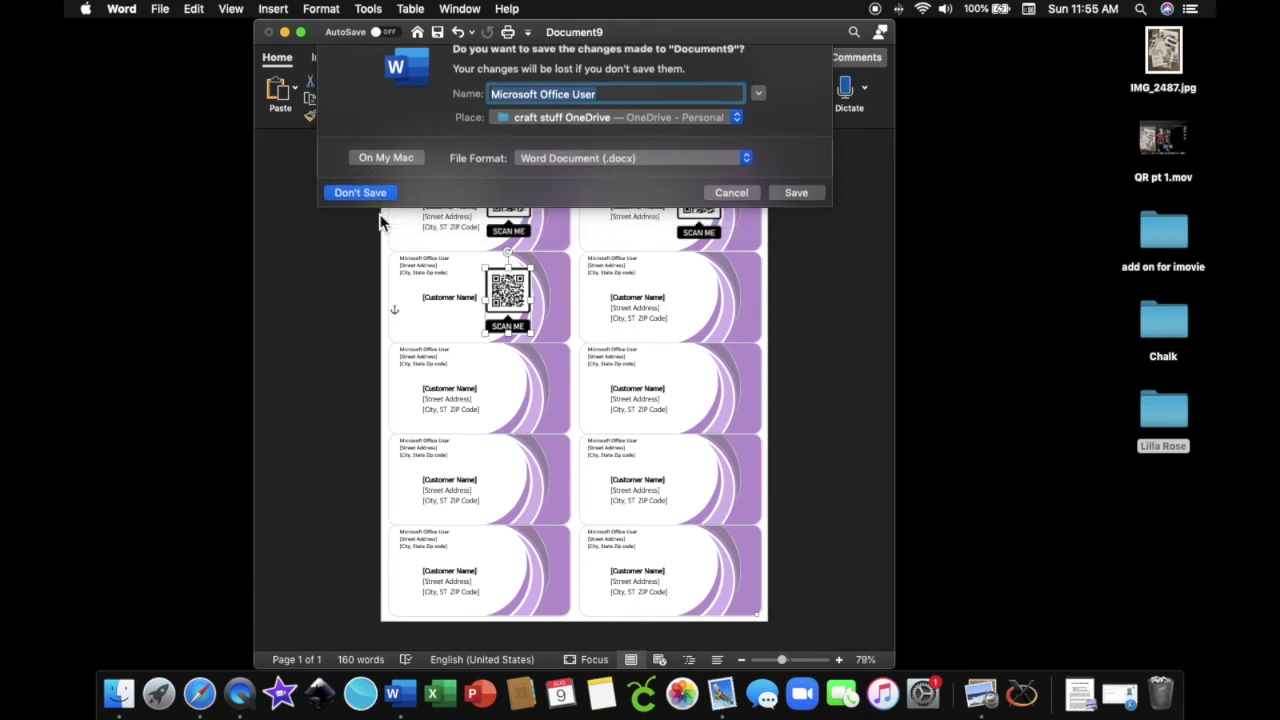